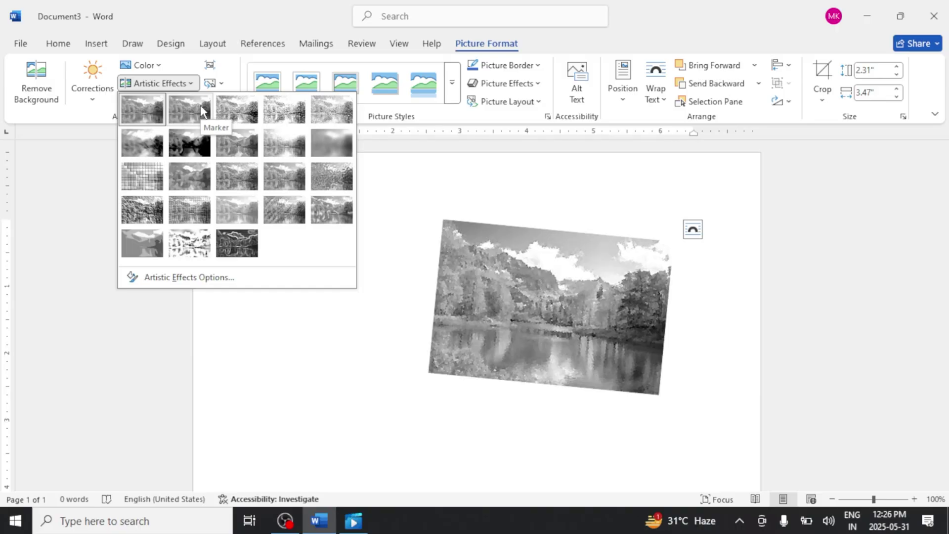
Step: Apply the Marker artistic effect to the lake picture and shrink it to about 1.53 by 2.3 inches nearer the page's centre
left_click(201, 106)
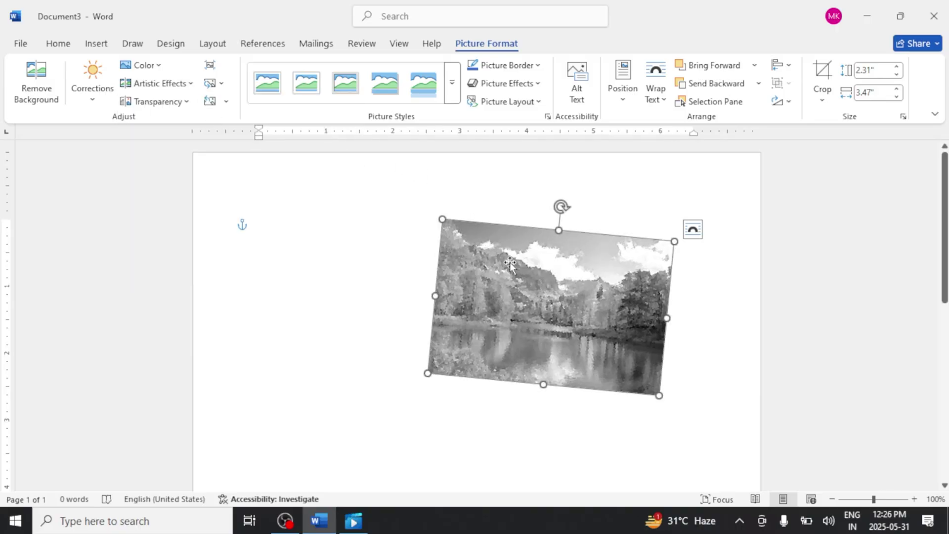
left_click_drag(510, 272, 434, 296)
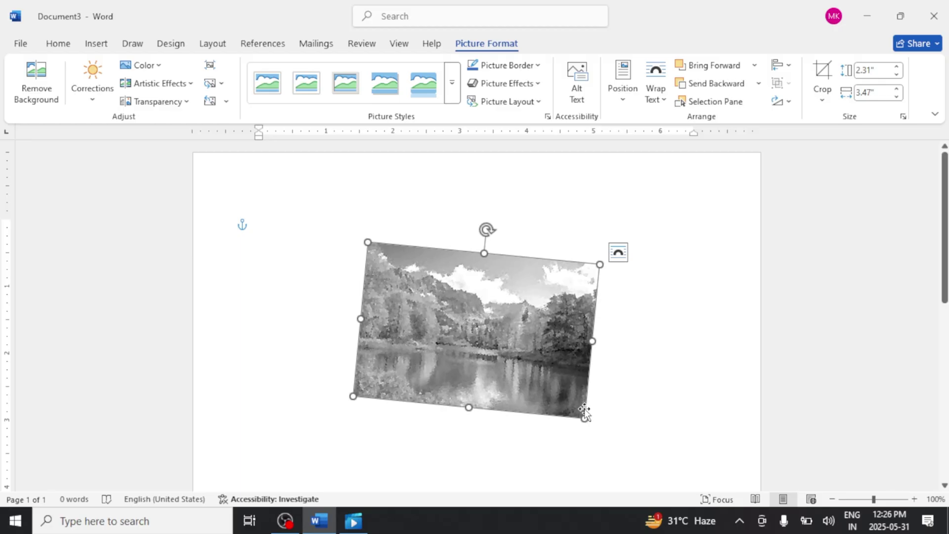
left_click_drag(585, 417, 513, 337)
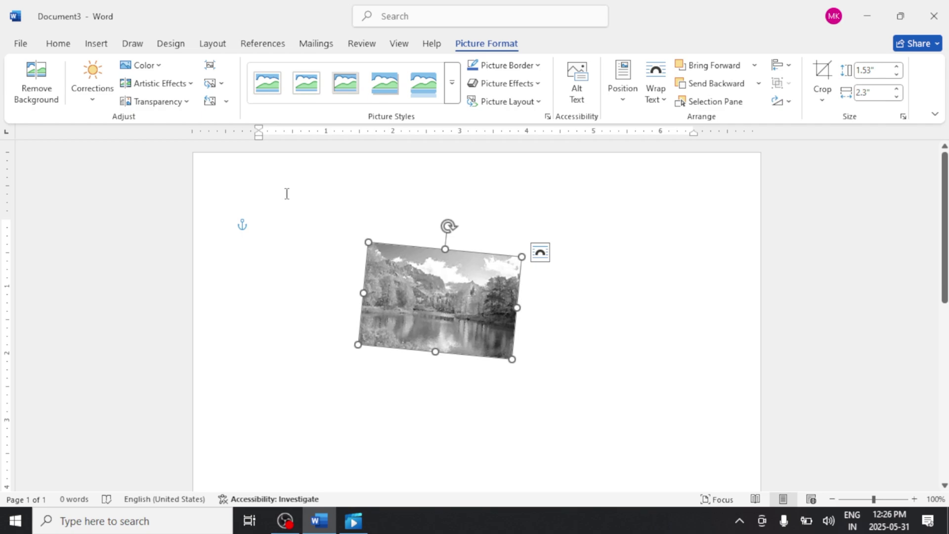
Step: Reset the lake picture's formatting, and reset its size as well
left_click(229, 105)
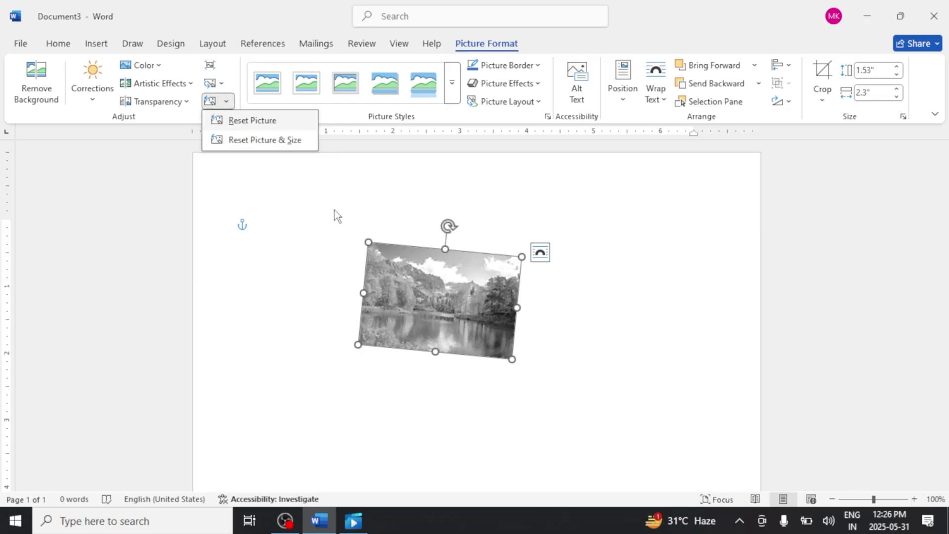
left_click(270, 123)
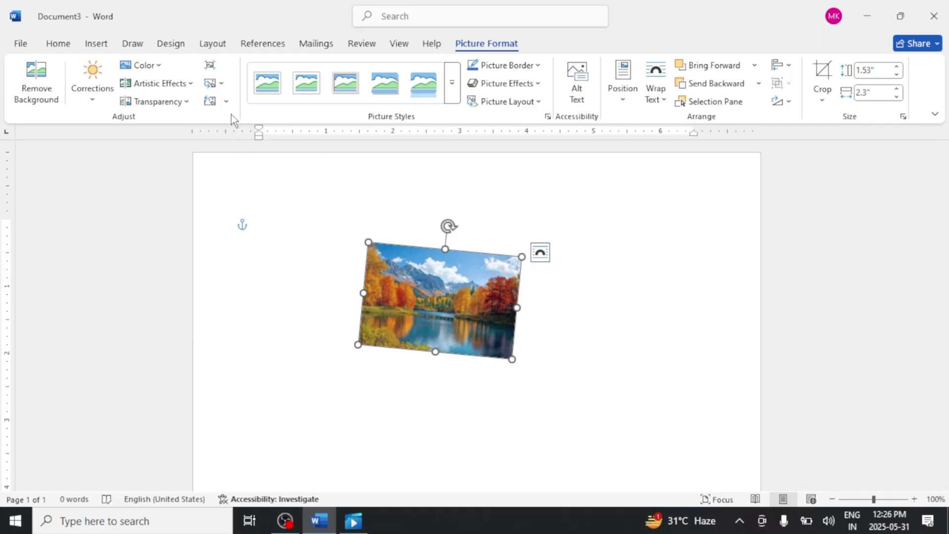
left_click(230, 102)
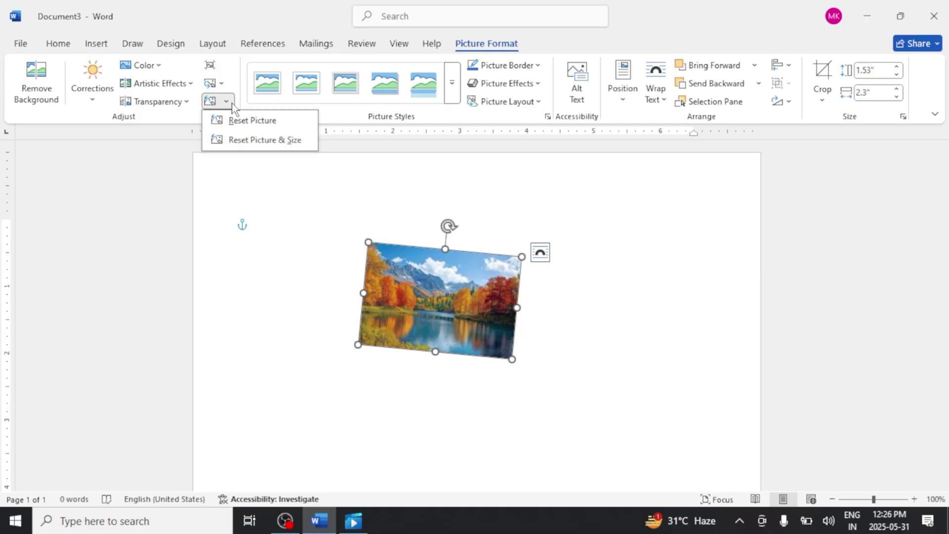
left_click(247, 141)
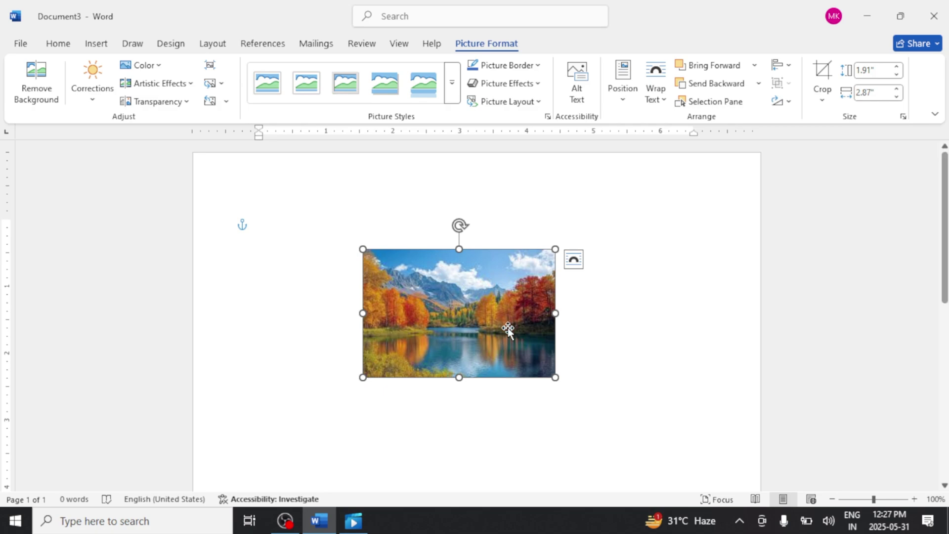
Step: Move the picture up and to the right on the page and apply the Simple Frame, White style
left_click_drag(509, 332, 556, 274)
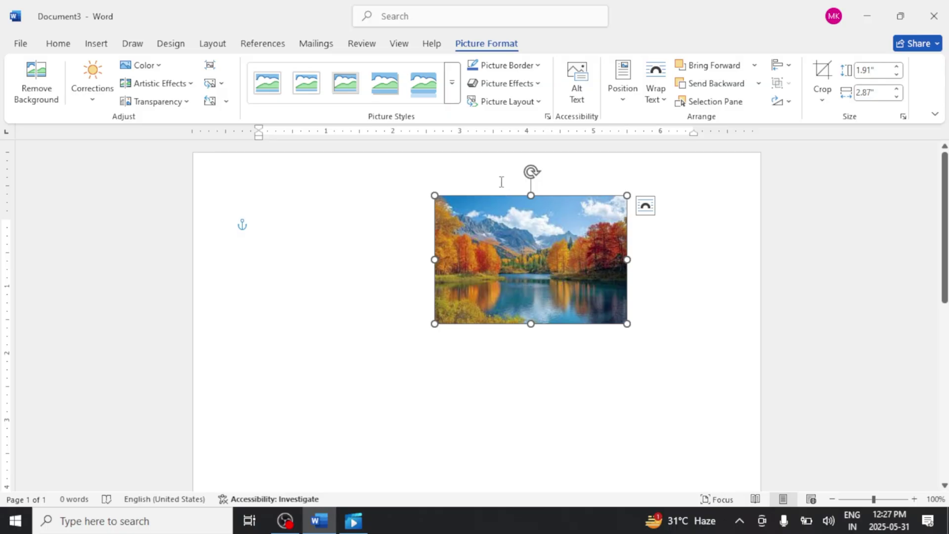
left_click(452, 98)
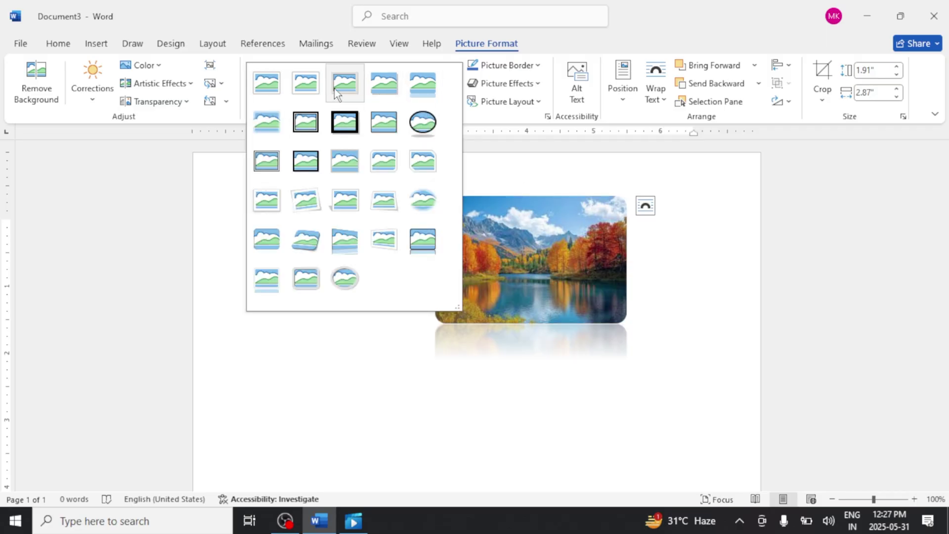
left_click(272, 87)
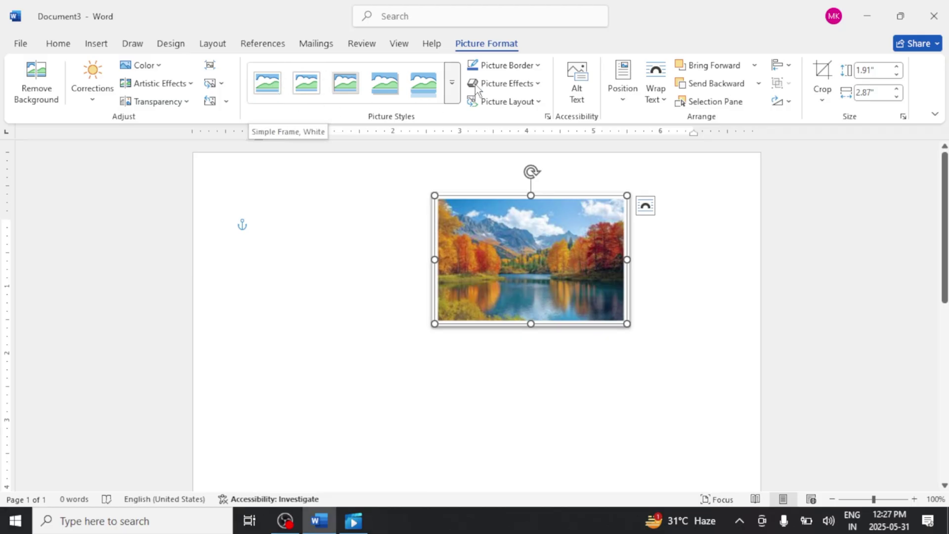
Step: Change the picture style to the white frame with a slanted shadow at its lower left, and move the picture left
left_click(452, 83)
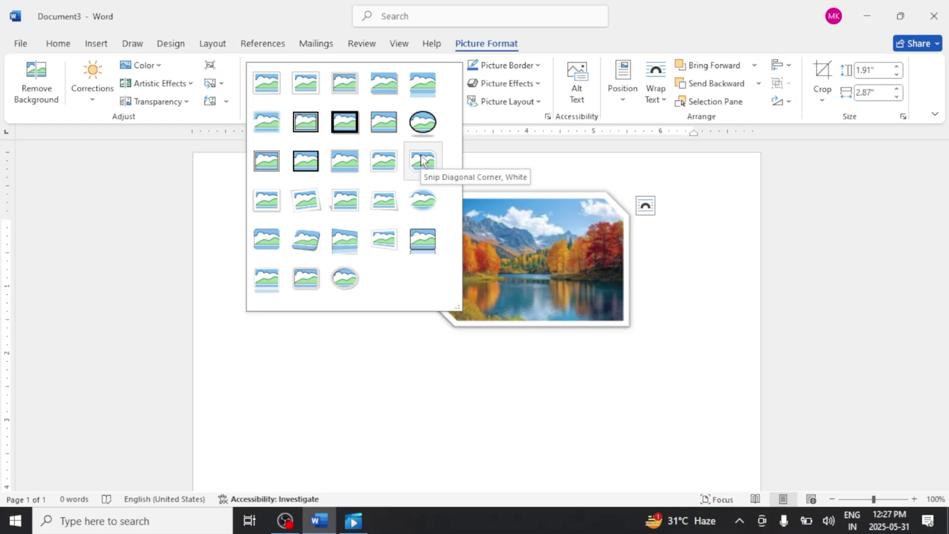
left_click(337, 208)
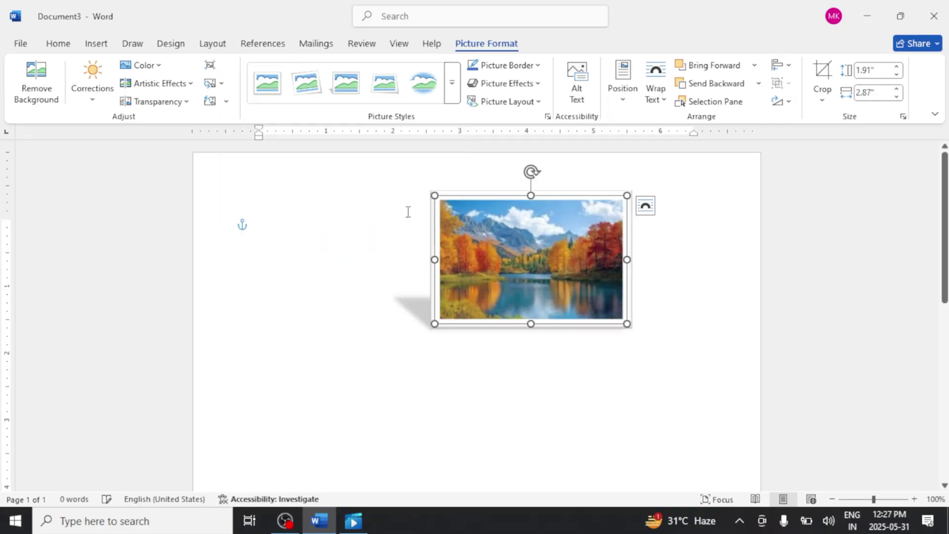
left_click_drag(473, 201, 335, 206)
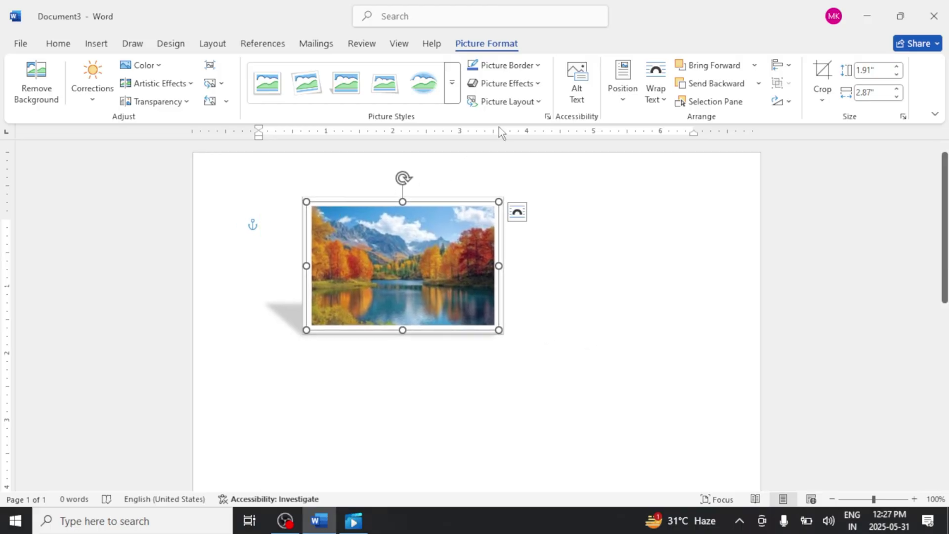
Step: Give the picture border the orange theme color and remove the outline again
left_click(537, 68)
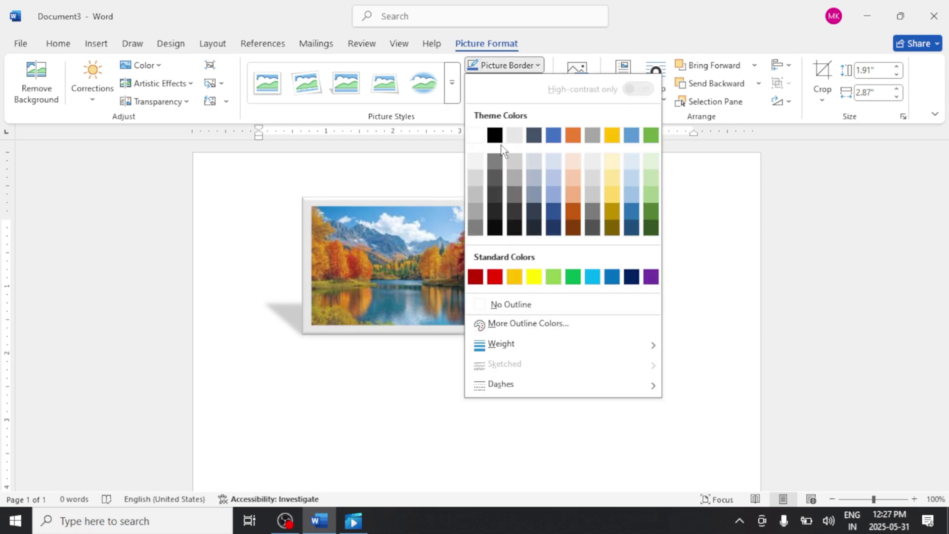
left_click(574, 137)
left_click(538, 65)
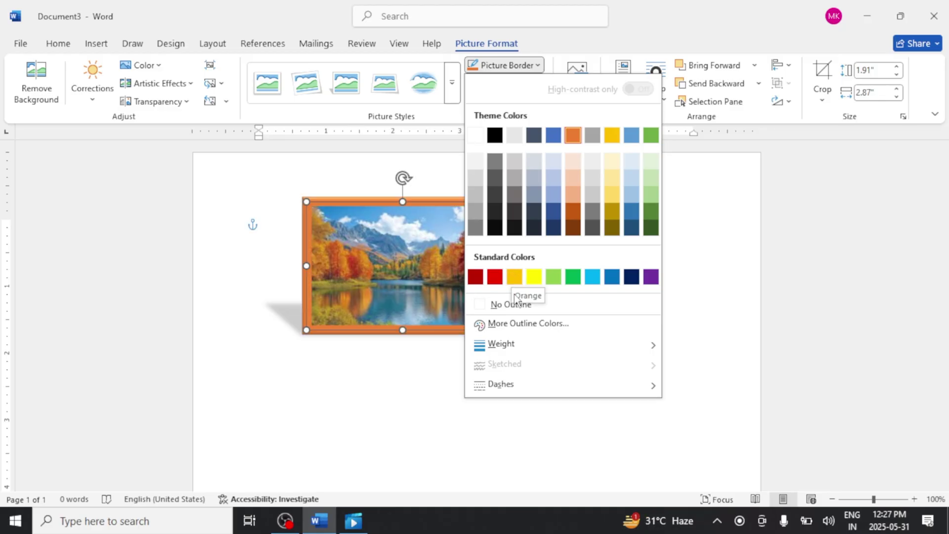
left_click(518, 309)
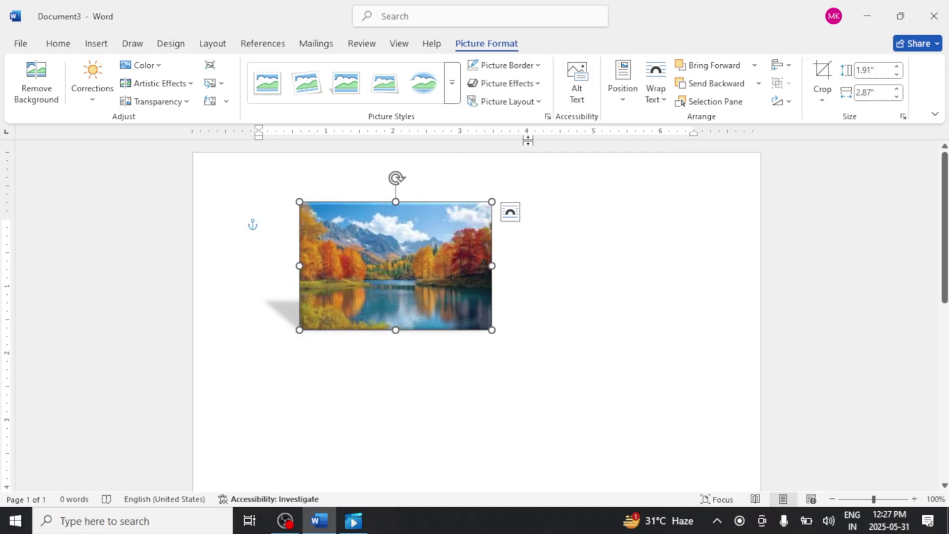
Step: Set the picture border's weight to 3 pt and its color to the standard Orange
left_click(538, 67)
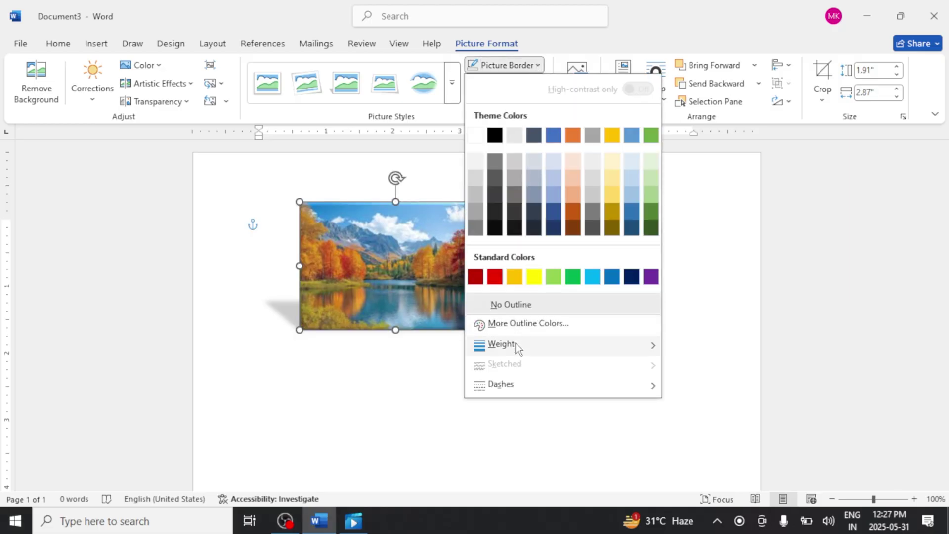
mouse_move(515, 343)
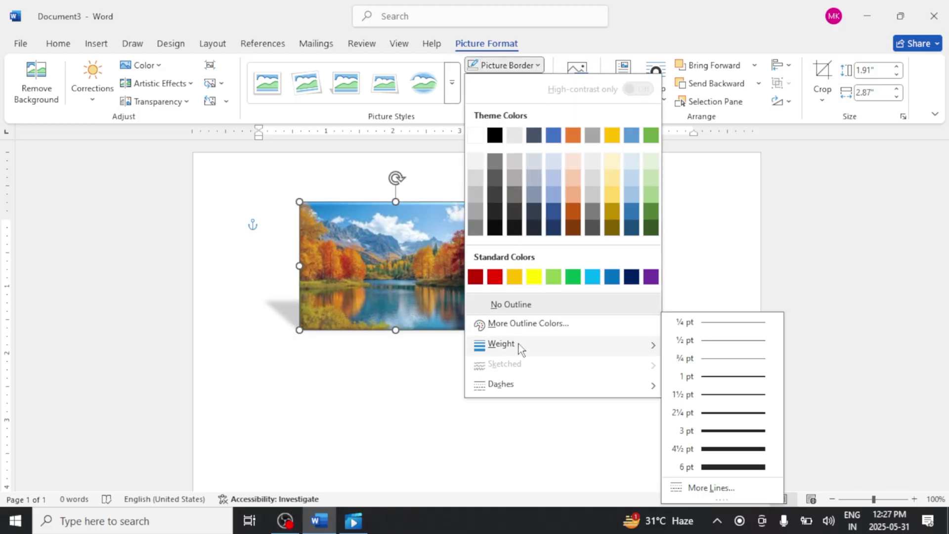
left_click(722, 437)
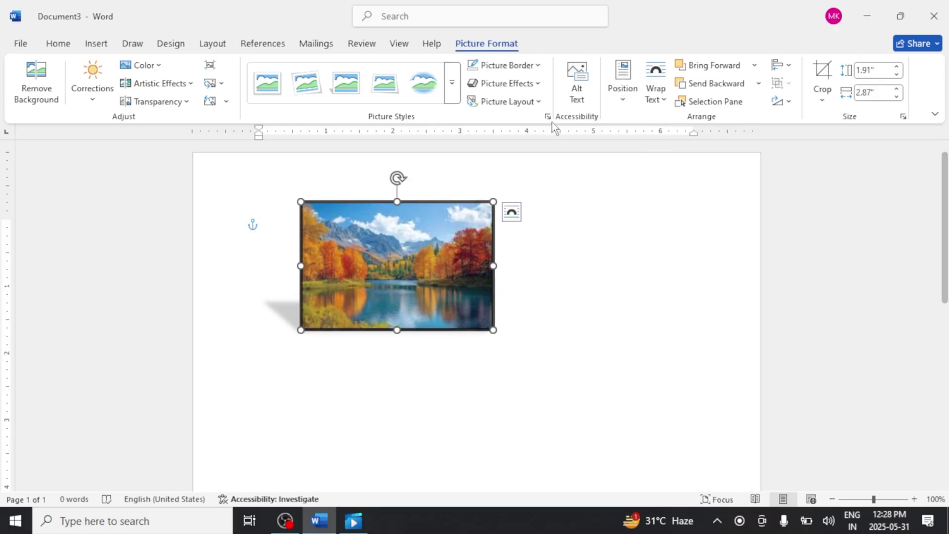
left_click(526, 70)
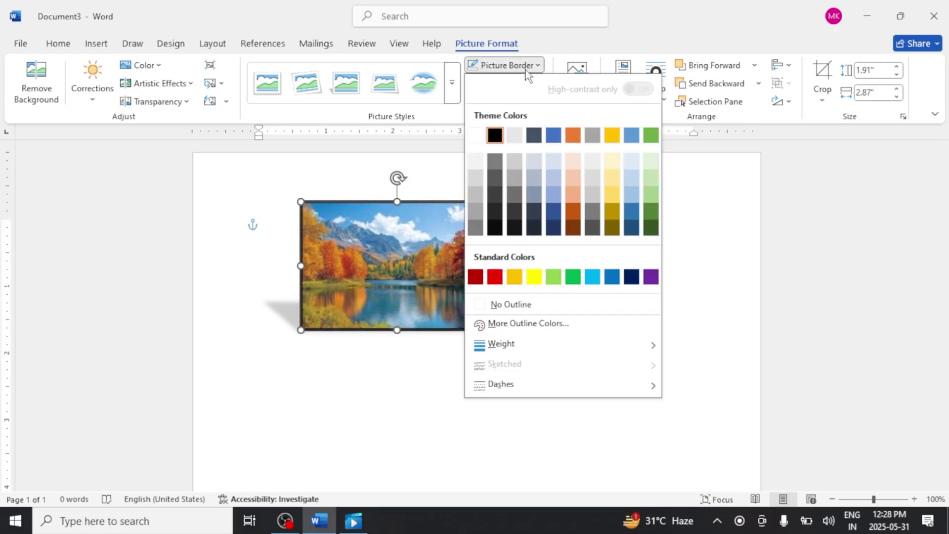
mouse_move(548, 378)
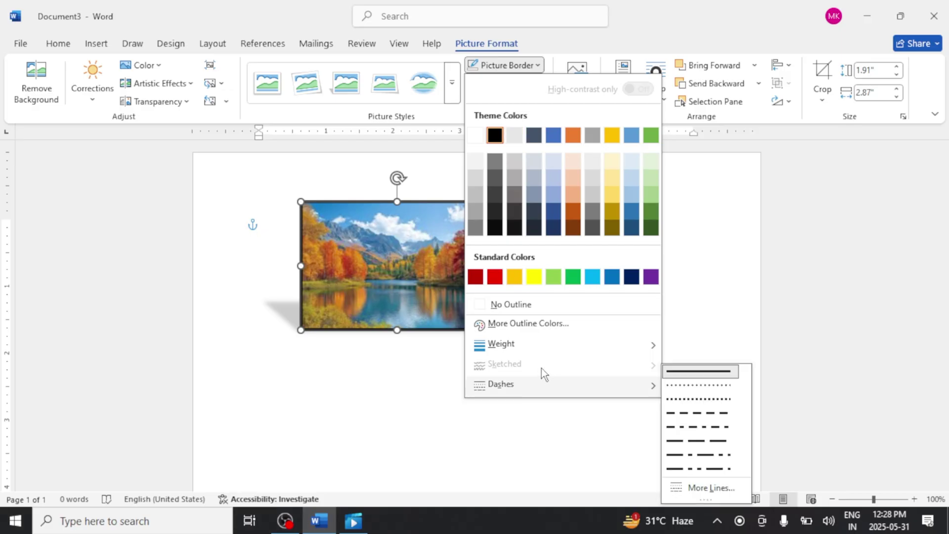
left_click(513, 276)
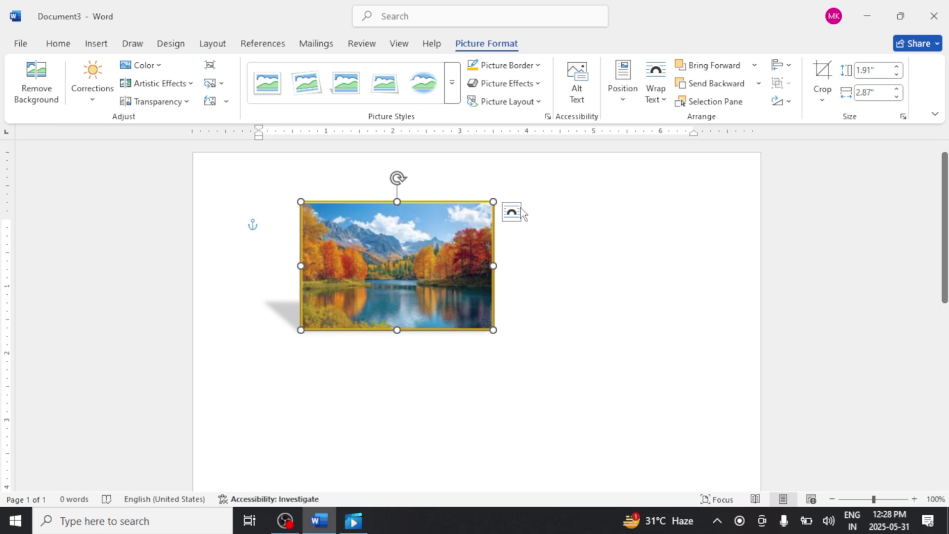
Step: Apply the Preset 6 picture effect to the lake picture
left_click(533, 84)
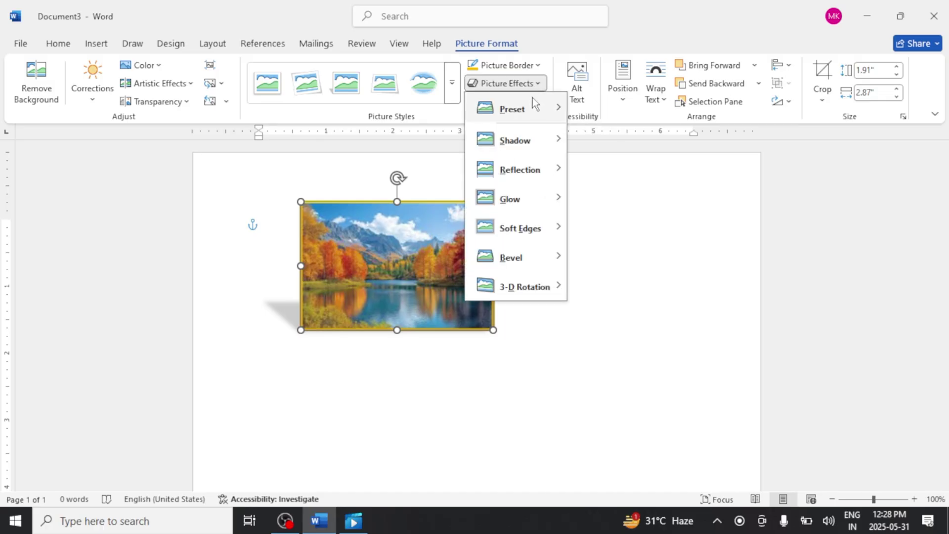
mouse_move(537, 111)
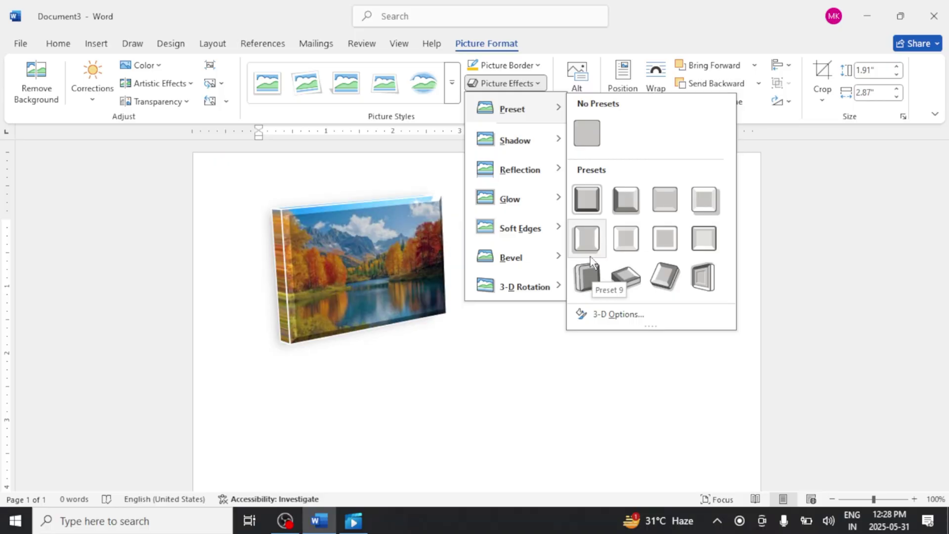
left_click(616, 245)
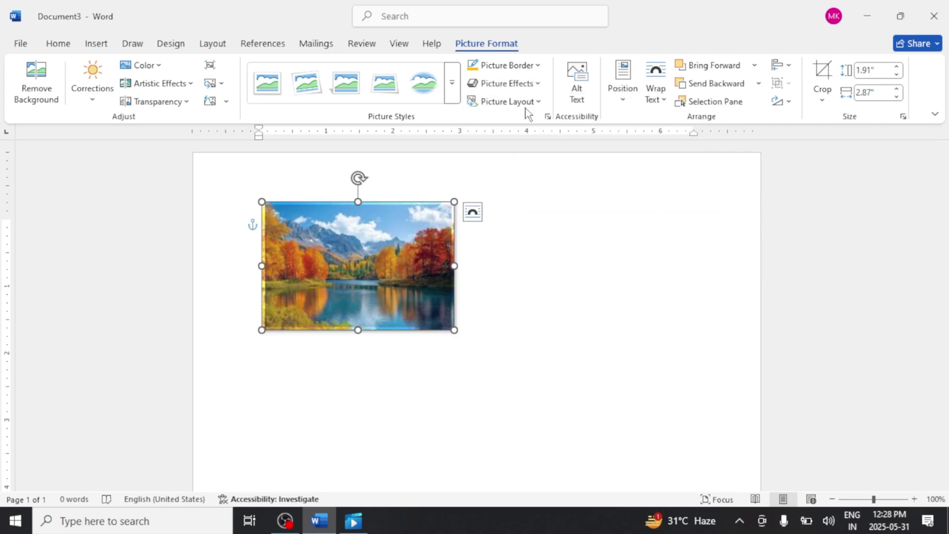
Step: Add the perspective shadow that slants below the picture toward the lower right
left_click(528, 86)
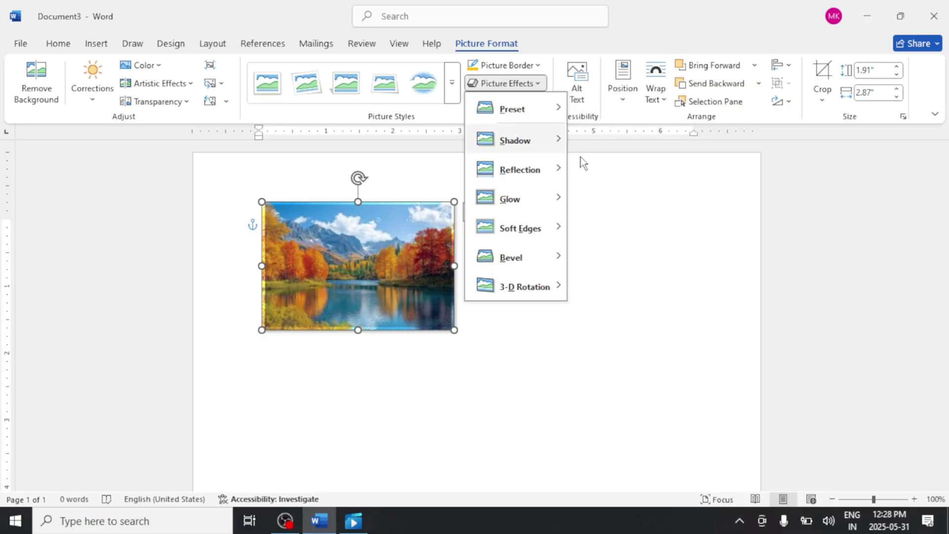
mouse_move(558, 140)
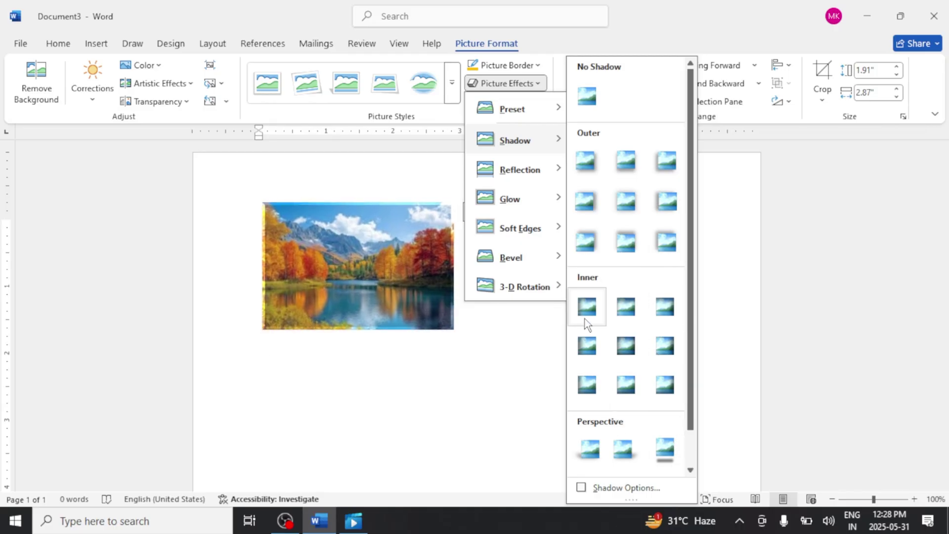
scroll(585, 190, "down", 1)
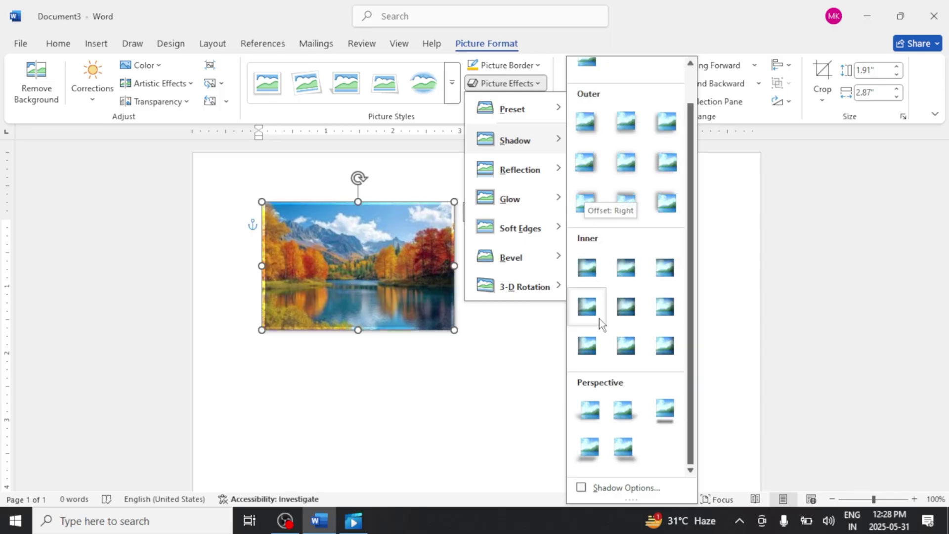
left_click(623, 448)
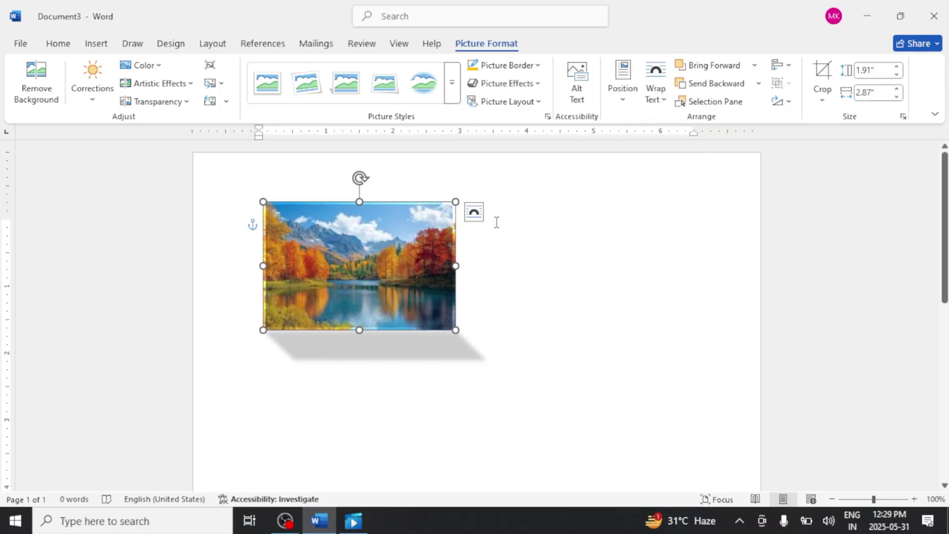
Step: Remove the picture's shadow and its preset effect by choosing No Shadow and No Presets
left_click(529, 84)
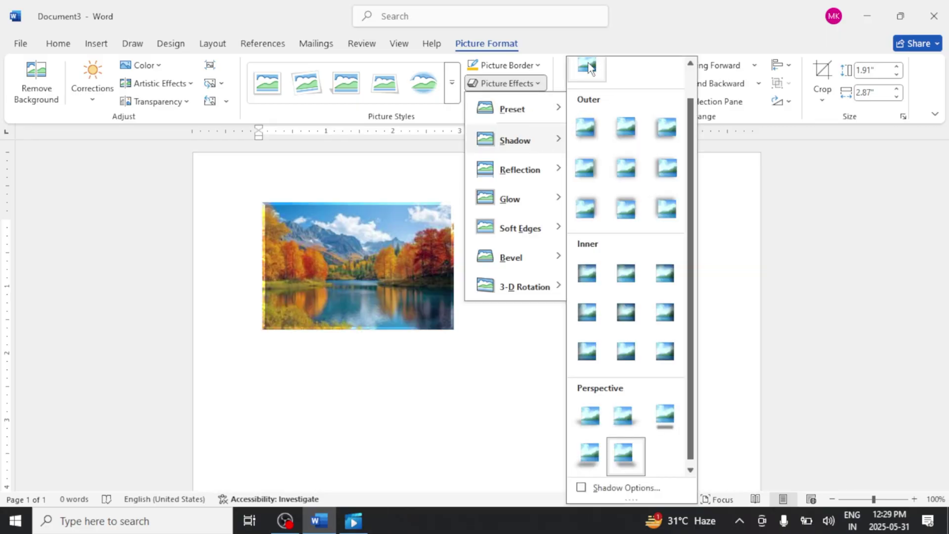
left_click(588, 63)
left_click(515, 82)
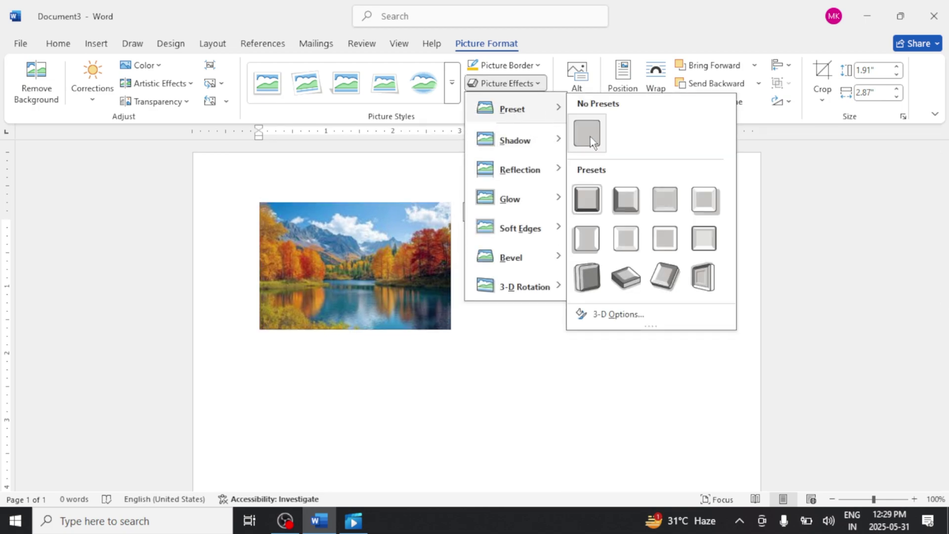
left_click(591, 136)
Step: Apply the first reflection variation, a short reflection touching the picture's lower edge
left_click(520, 84)
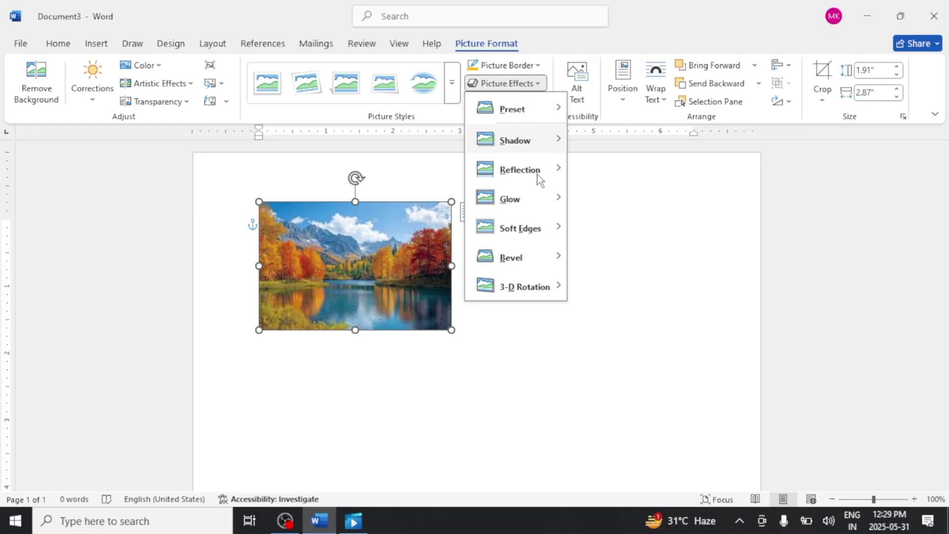
mouse_move(542, 176)
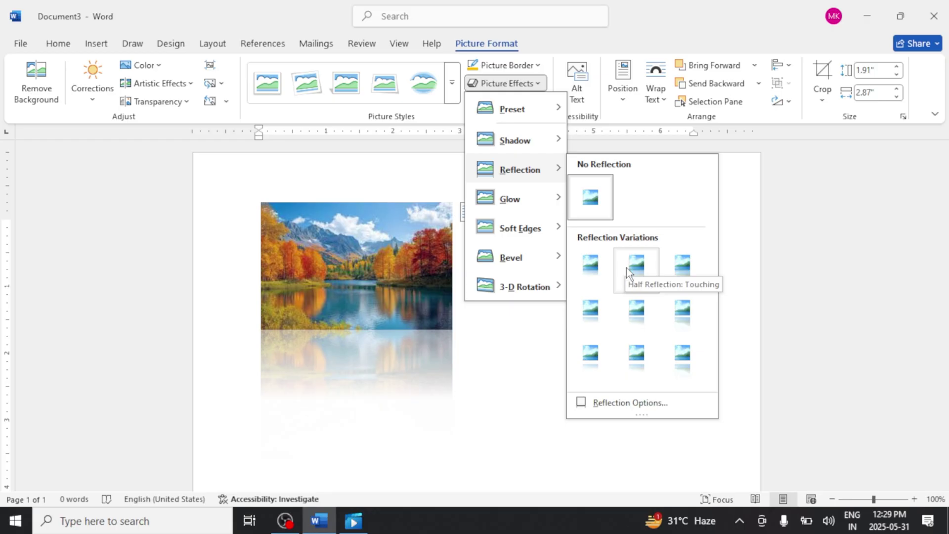
left_click(592, 263)
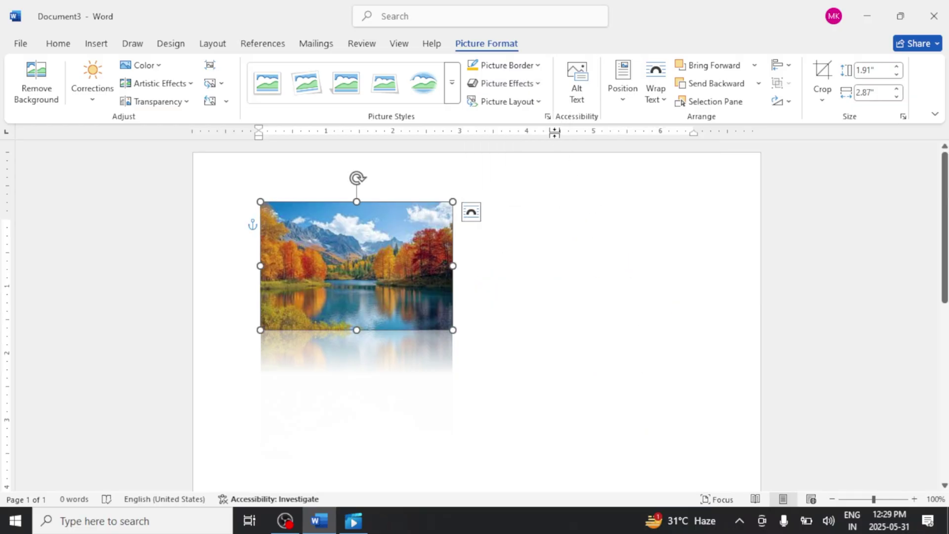
Step: Remove the lake picture's reflection by choosing No Reflection
left_click(504, 84)
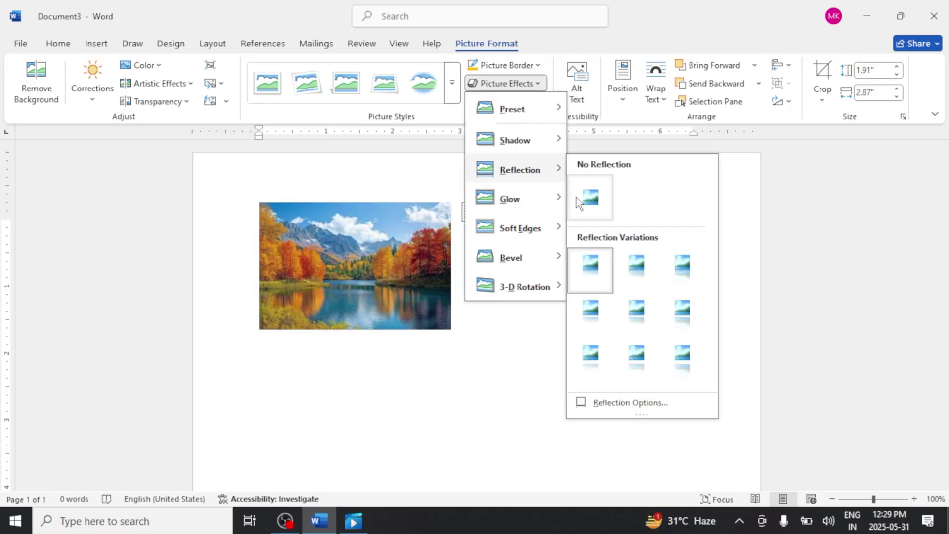
left_click(577, 197)
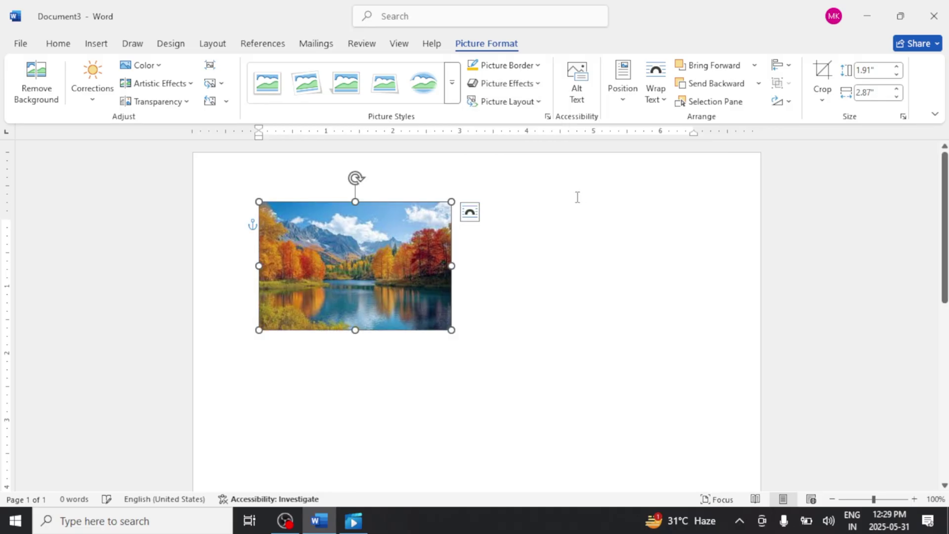
Step: Try the largest yellow glow variation on the lake picture, and remove it again with No Glow
left_click(505, 84)
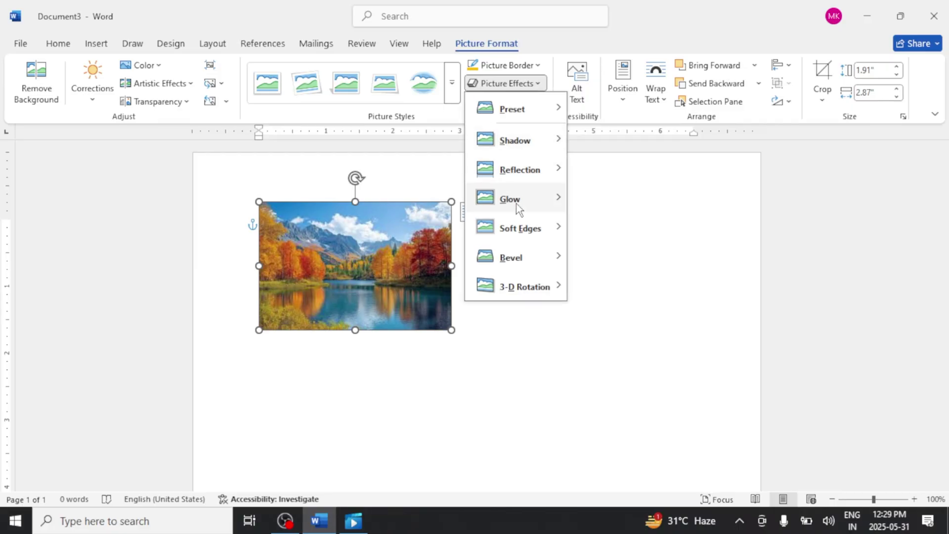
mouse_move(517, 204)
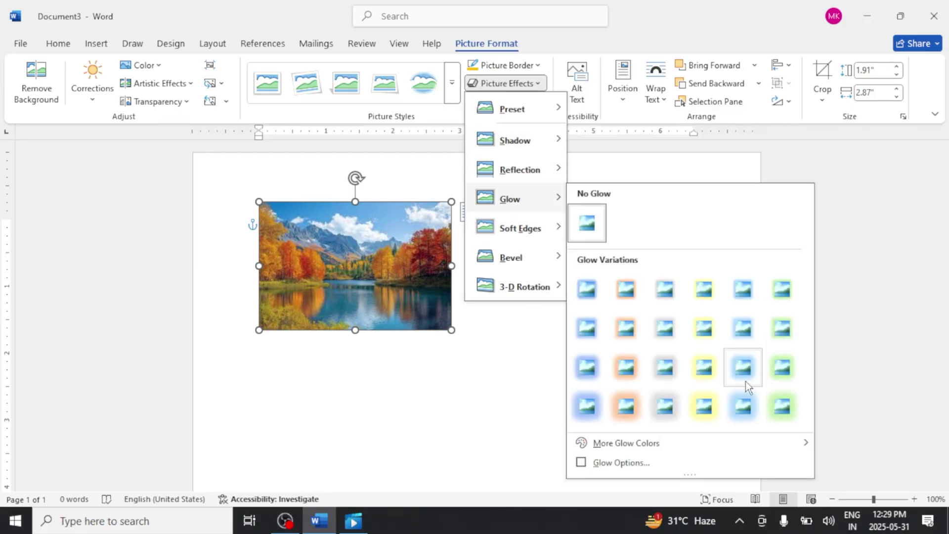
left_click(691, 409)
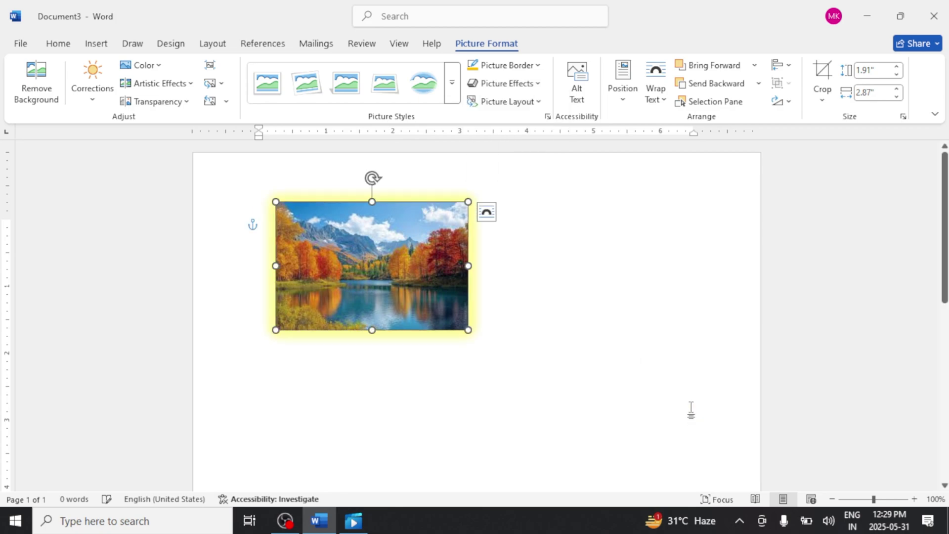
left_click(522, 88)
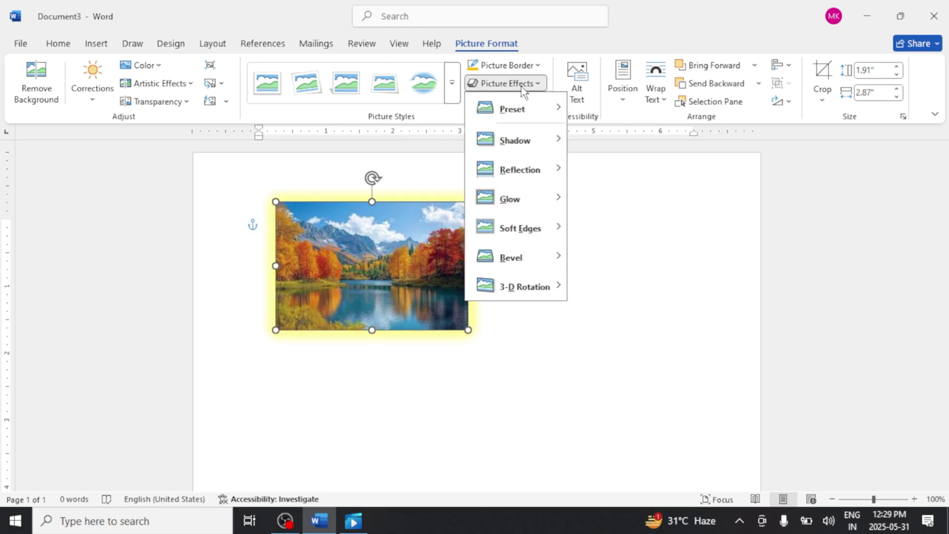
mouse_move(523, 210)
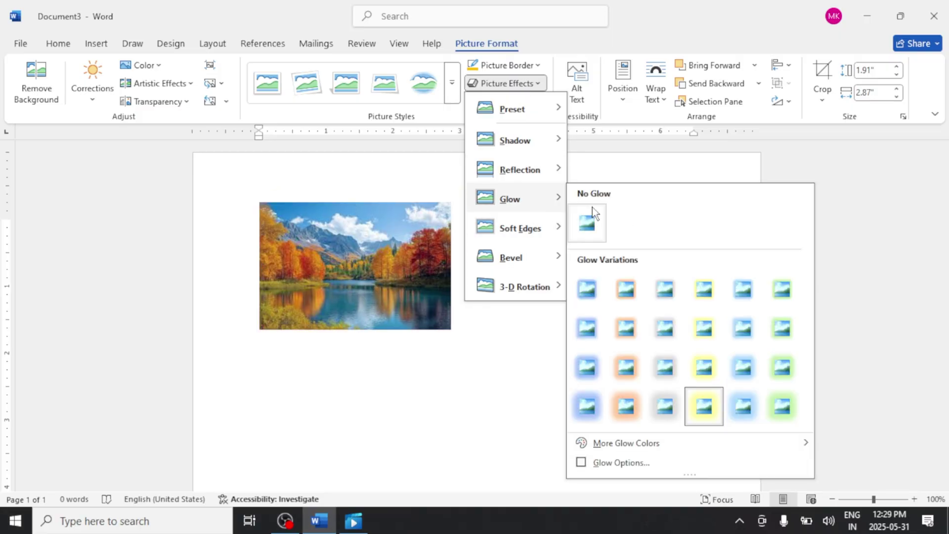
left_click(587, 216)
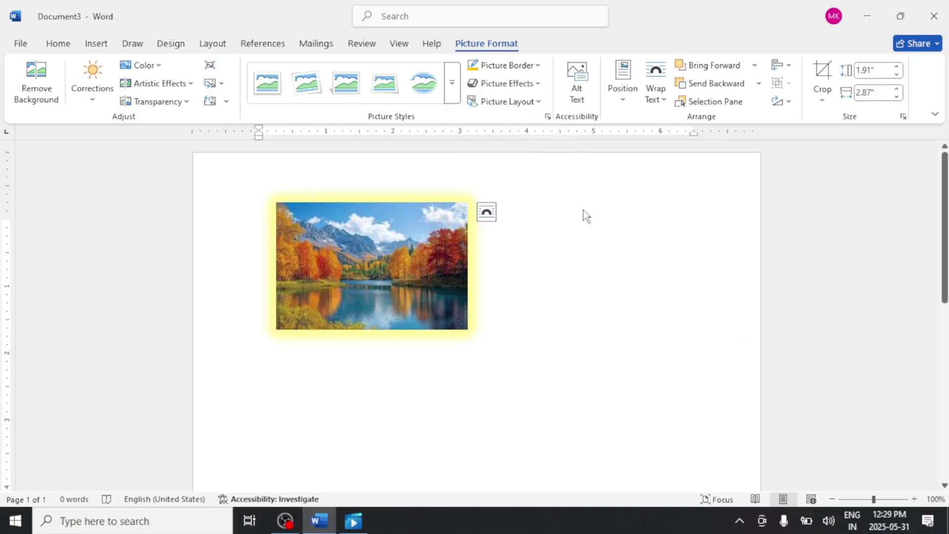
Step: Try the strongest soft edge variation on the lake picture, and remove it again with No Soft Edges
left_click(526, 83)
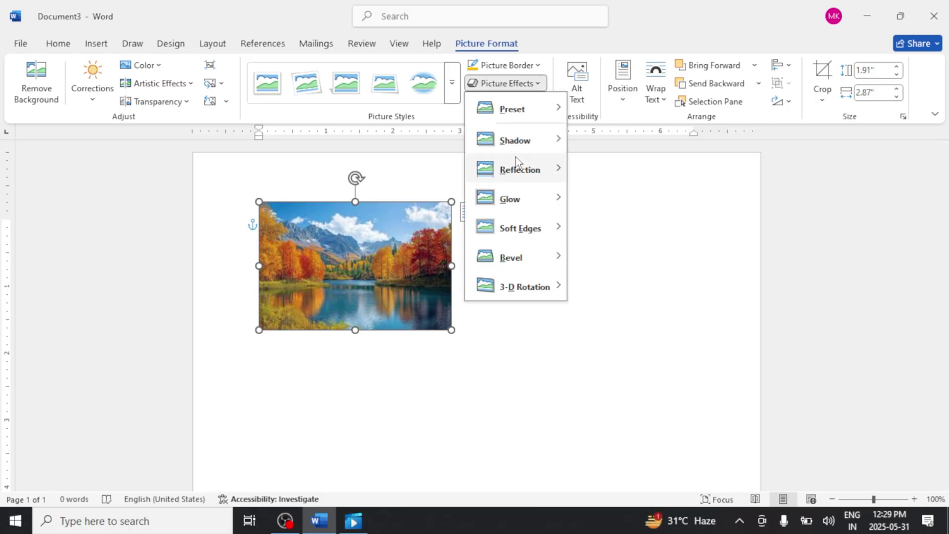
mouse_move(533, 229)
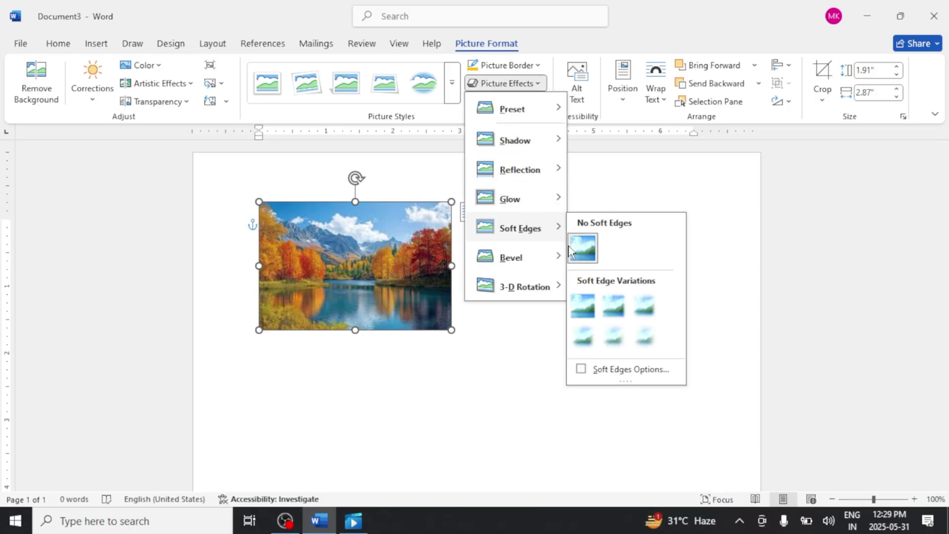
left_click(640, 339)
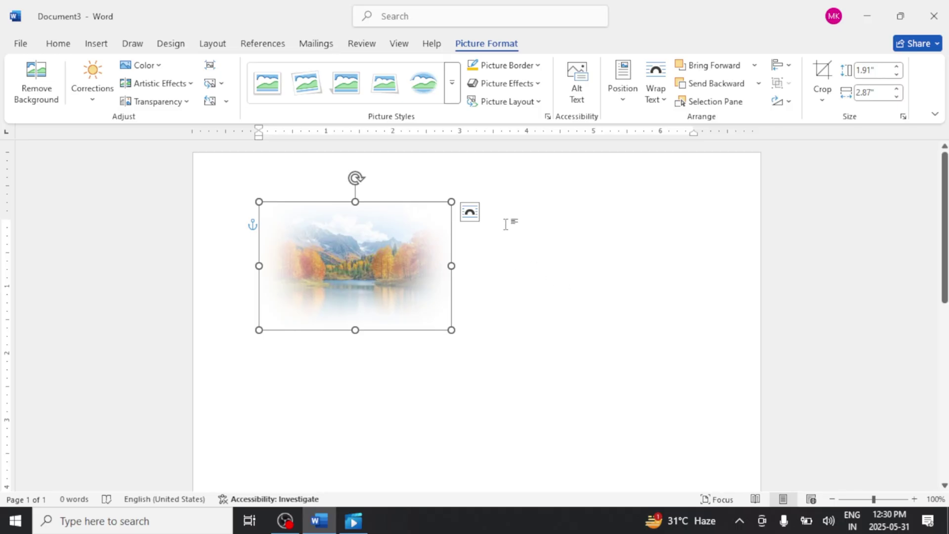
left_click(529, 89)
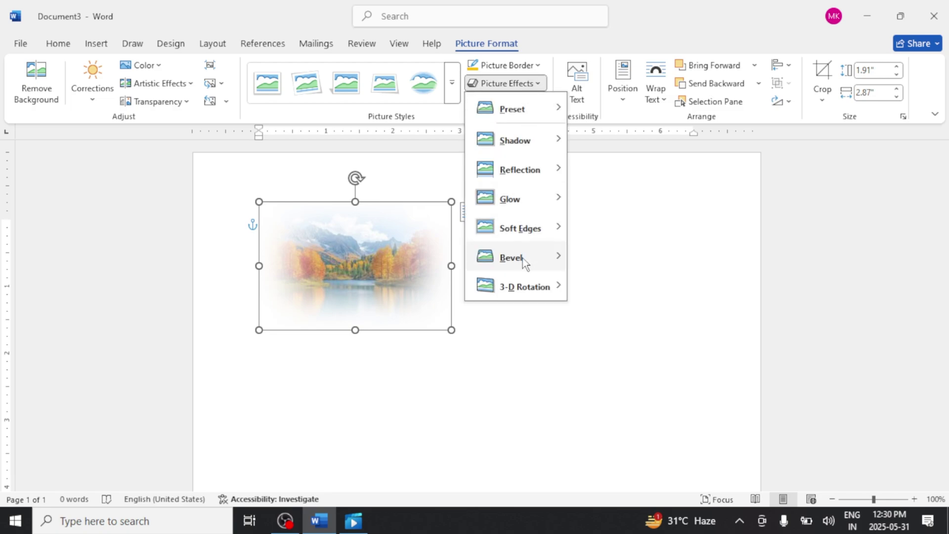
mouse_move(534, 231)
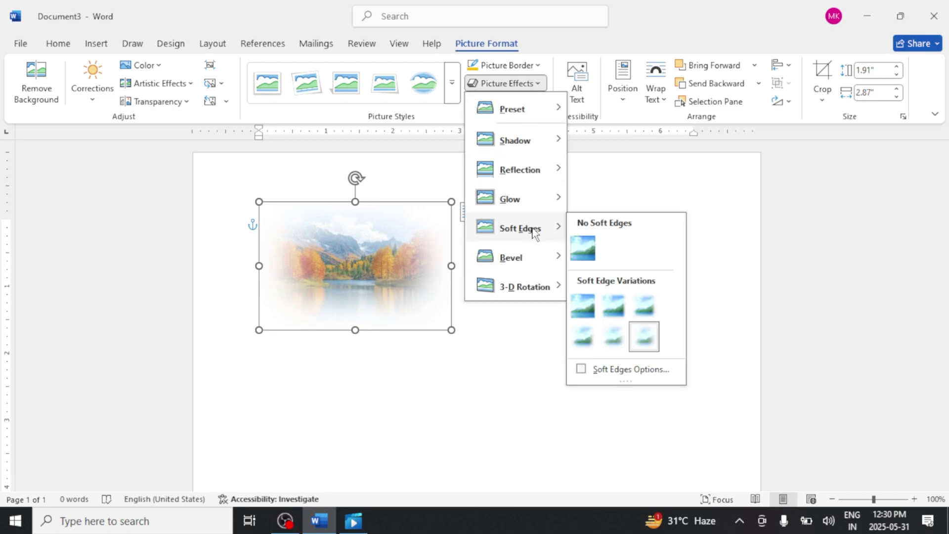
left_click(583, 249)
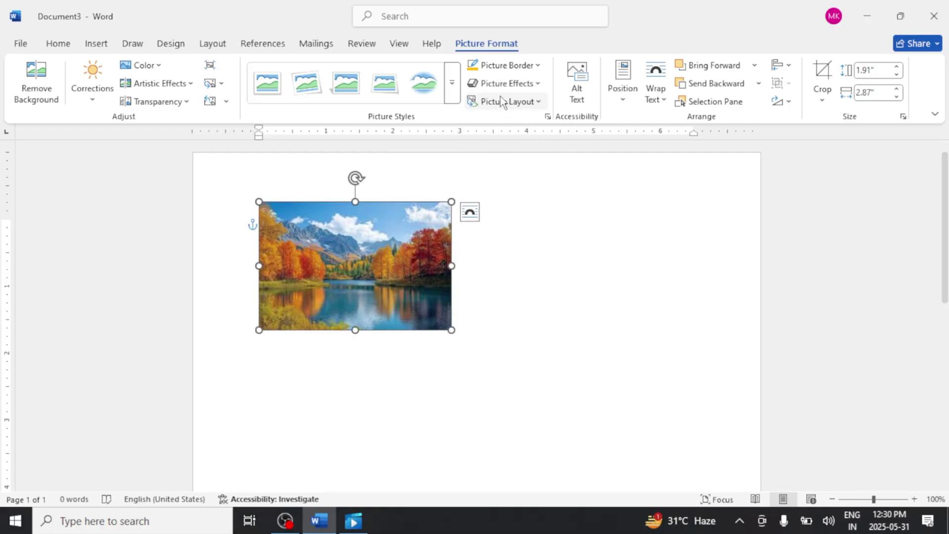
Step: Try the fourth bevel in the second row of bevel variations on the picture, and remove it with No Bevel
left_click(510, 83)
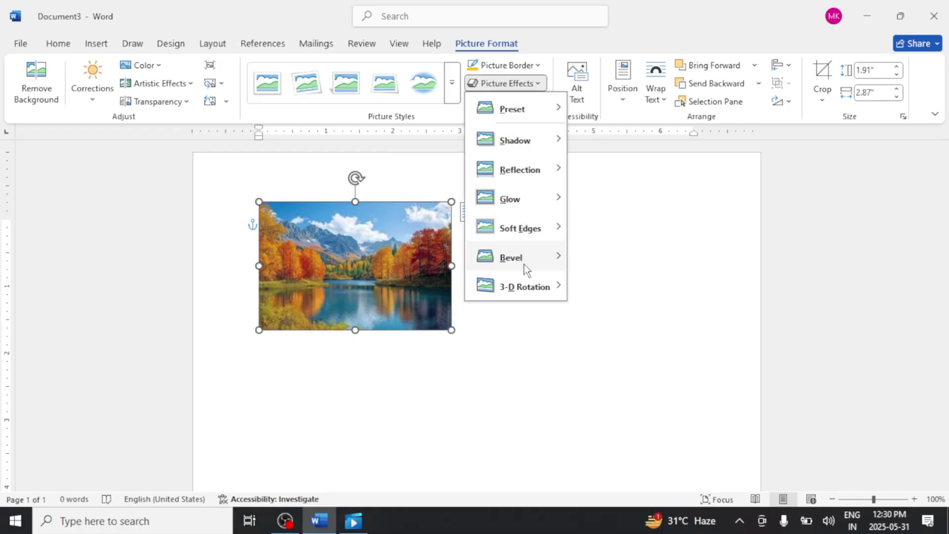
mouse_move(526, 265)
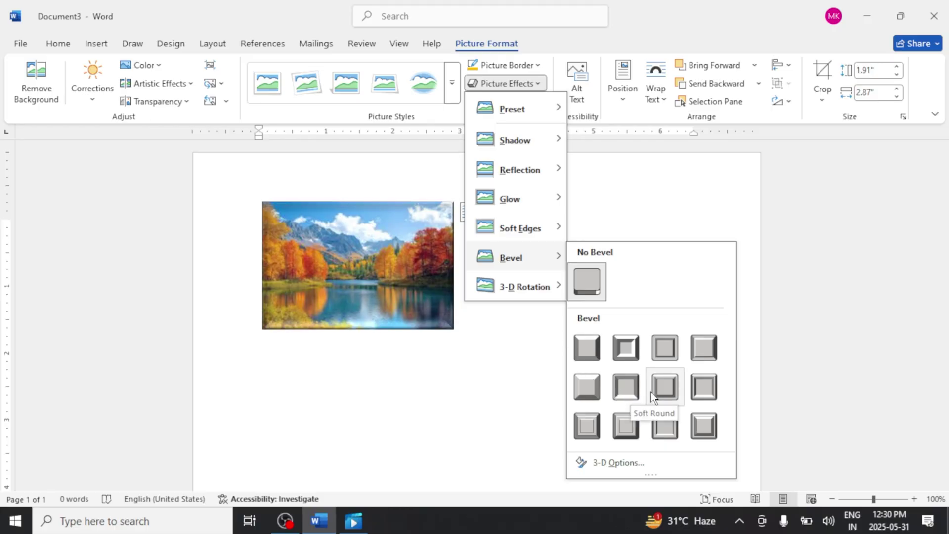
left_click(707, 388)
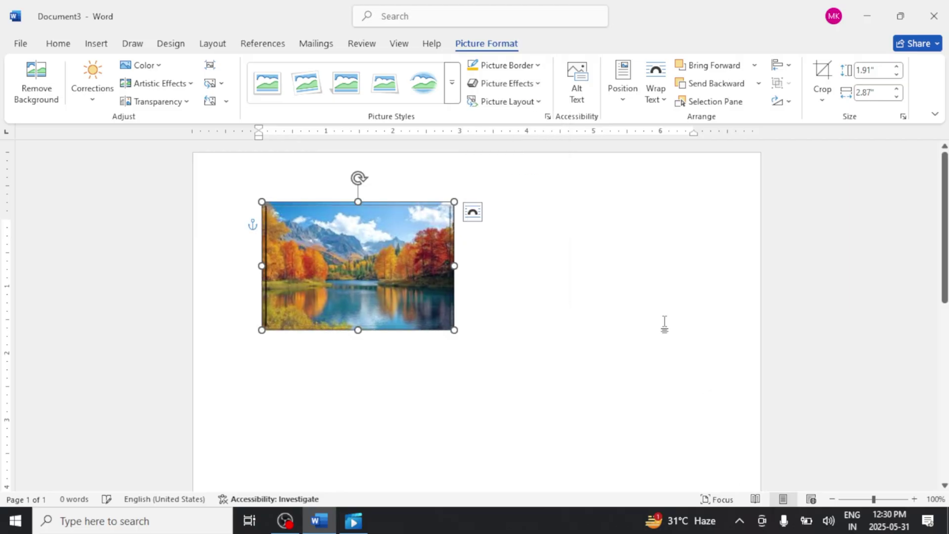
left_click(526, 85)
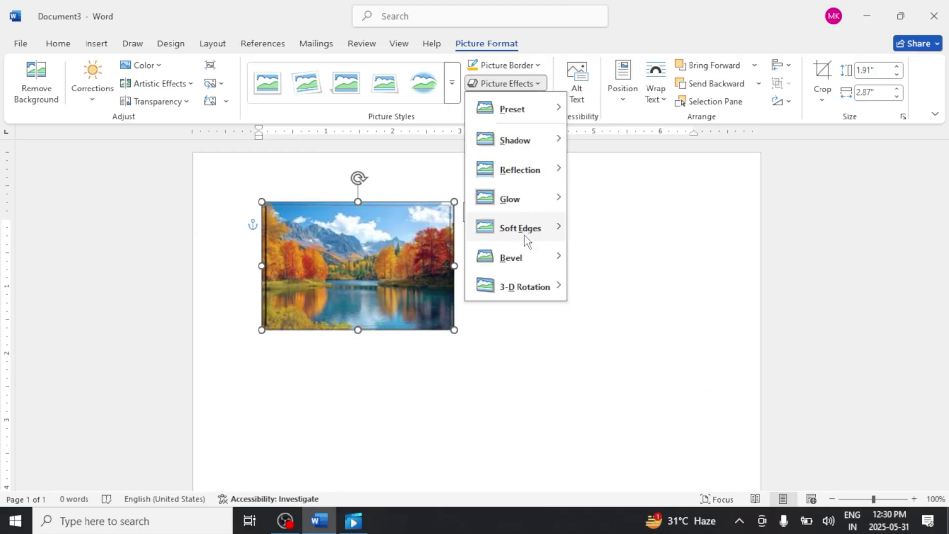
mouse_move(557, 259)
left_click(582, 274)
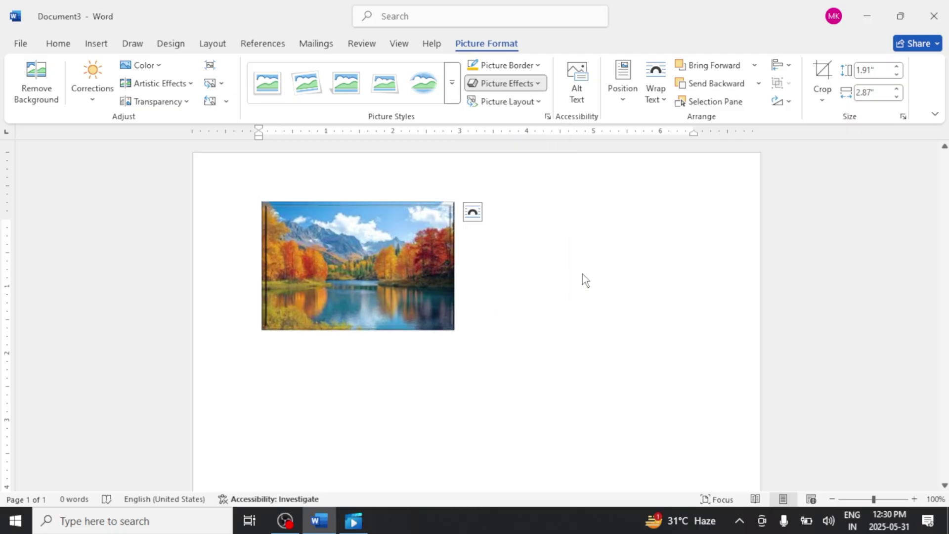
Step: Try the Perspective 3-D rotation that tilts the picture's upper edge backward, and restore the flat picture with No Rotation
left_click(507, 83)
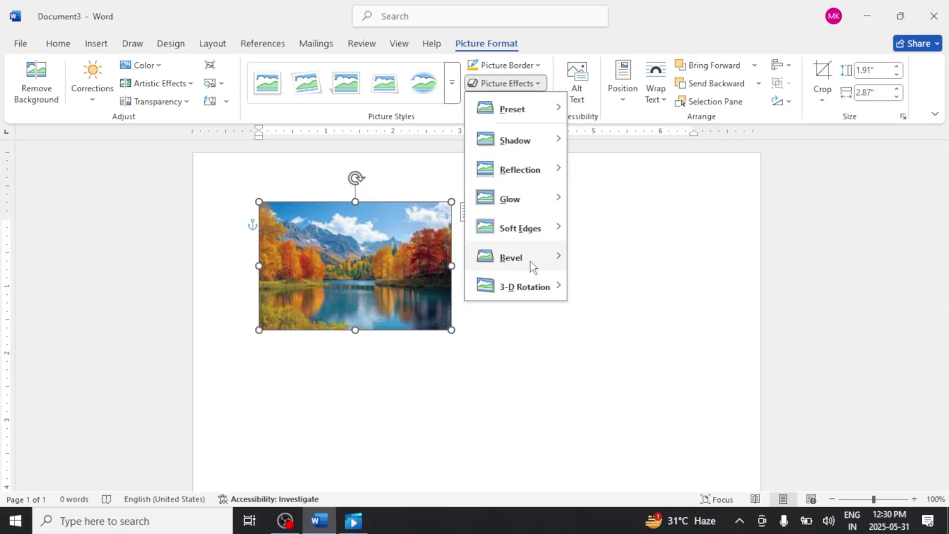
mouse_move(537, 287)
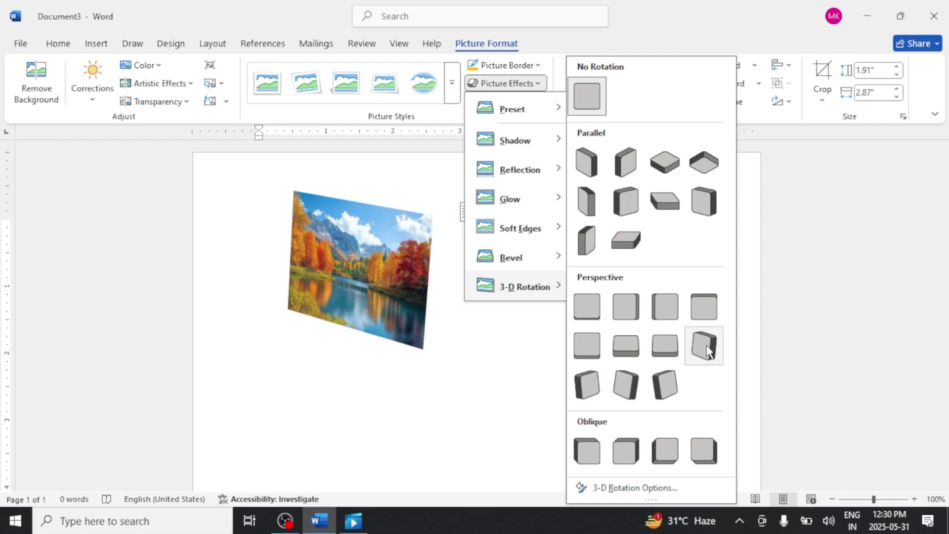
left_click(626, 345)
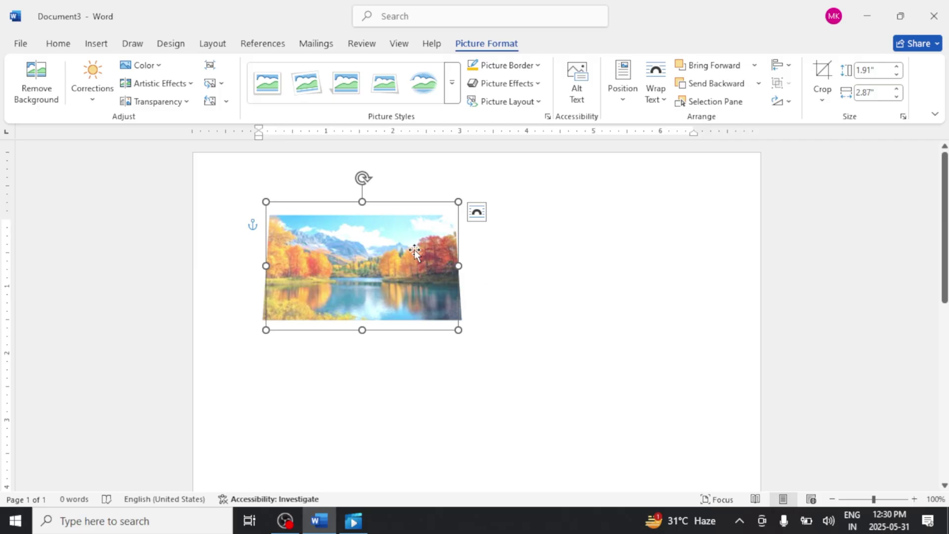
left_click(502, 85)
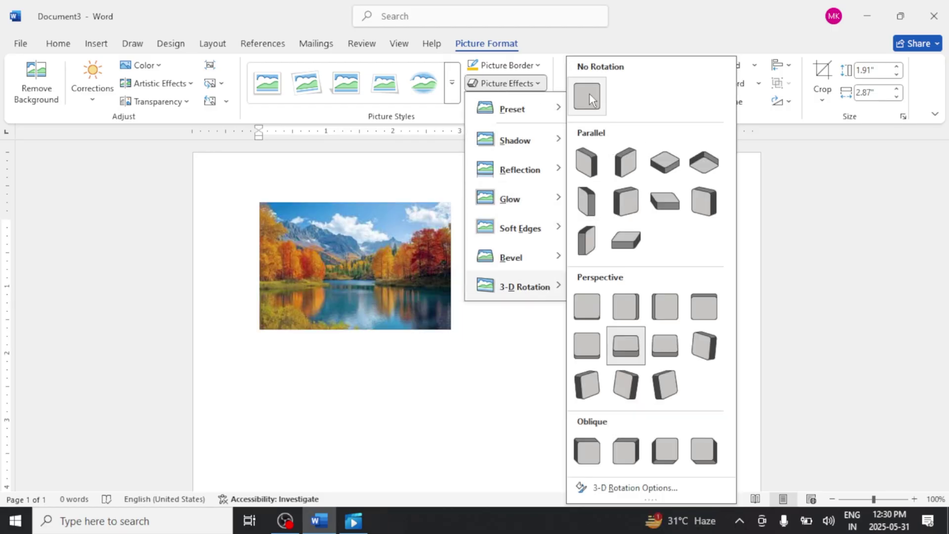
left_click(590, 98)
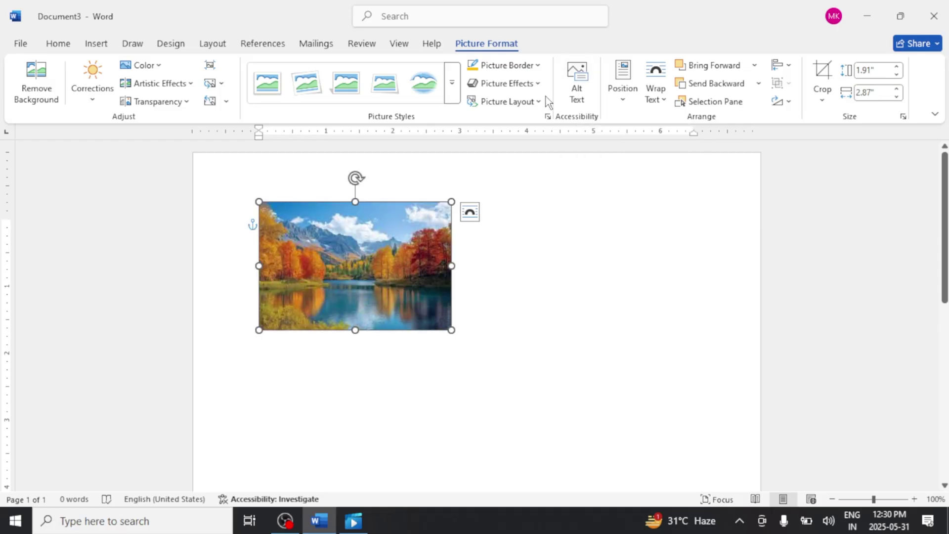
Step: Convert the picture to the SmartArt picture layout with a caption box overlapping its lower edge, and enter the caption "Nature"
left_click(525, 103)
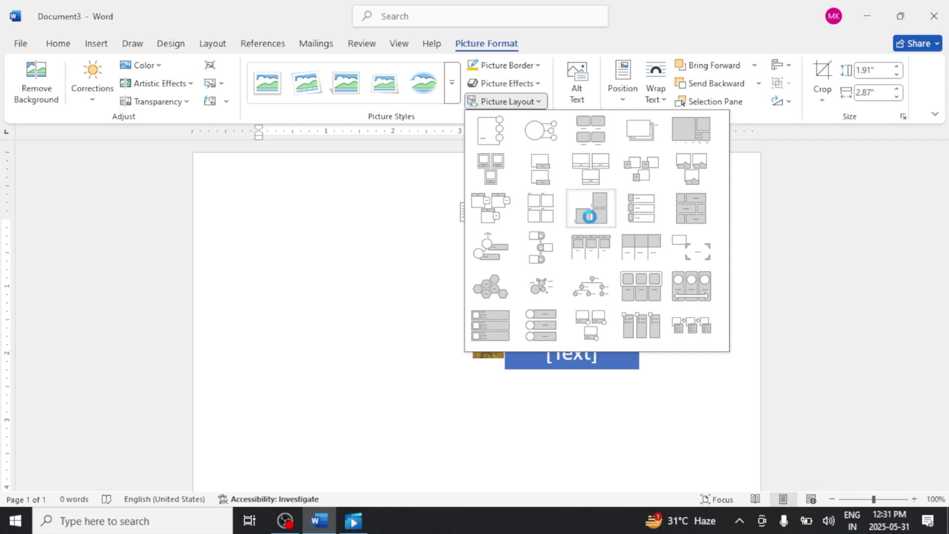
left_click(546, 174)
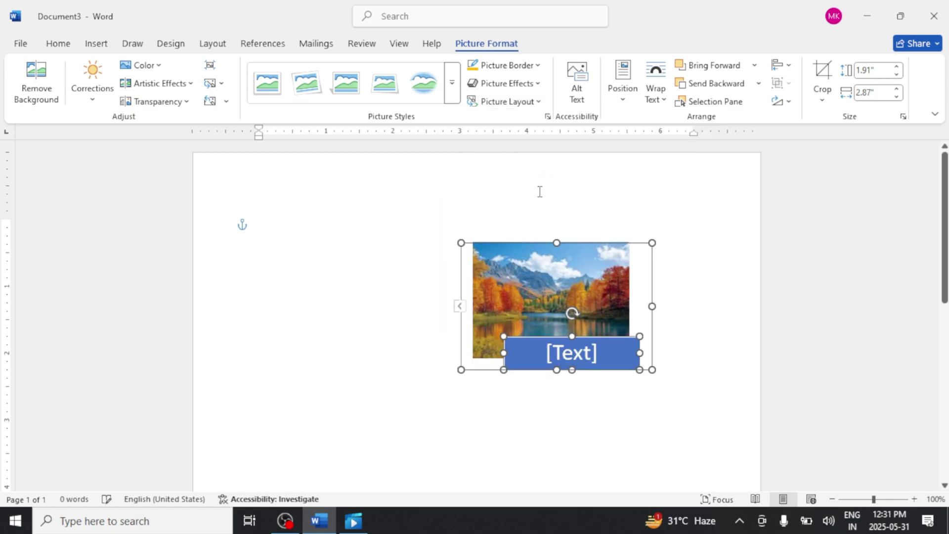
left_click(594, 360)
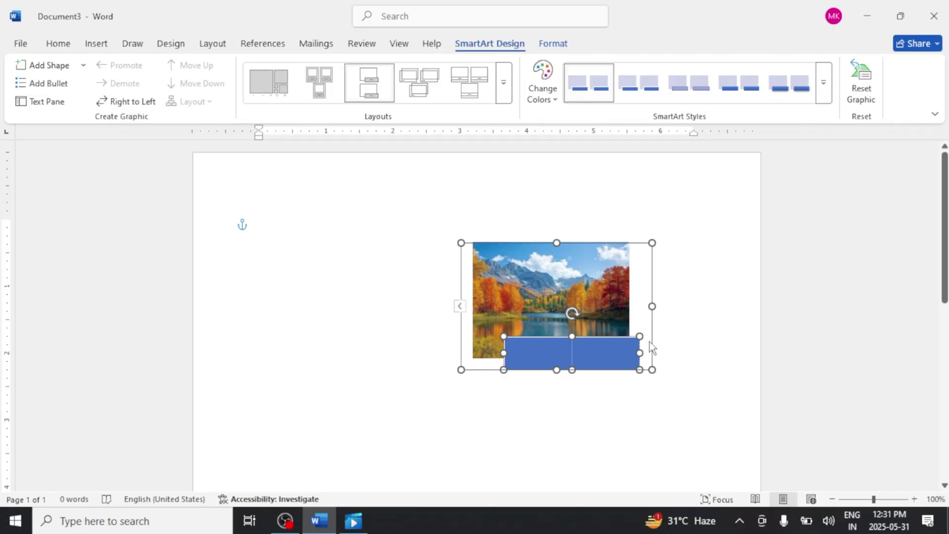
type("n")
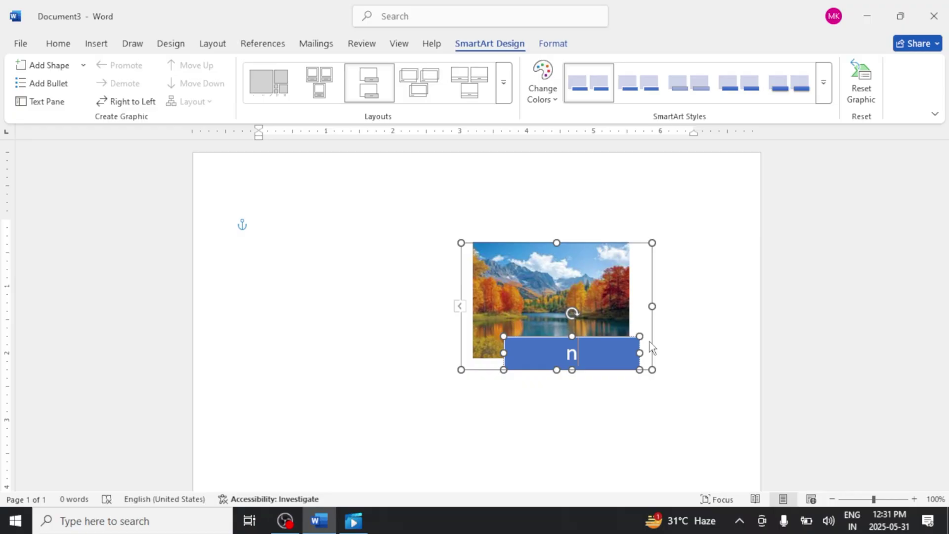
key("BackSpace")
type("Nature")
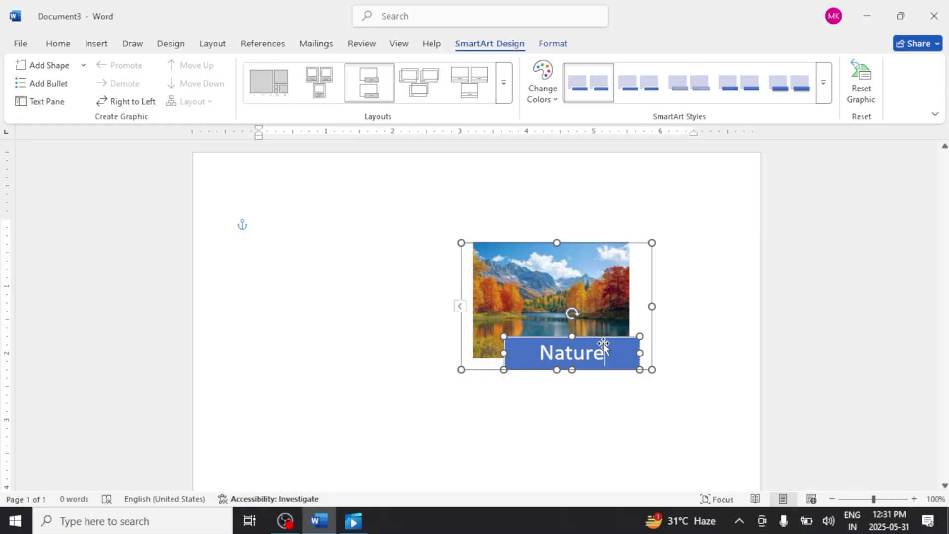
left_click(603, 411)
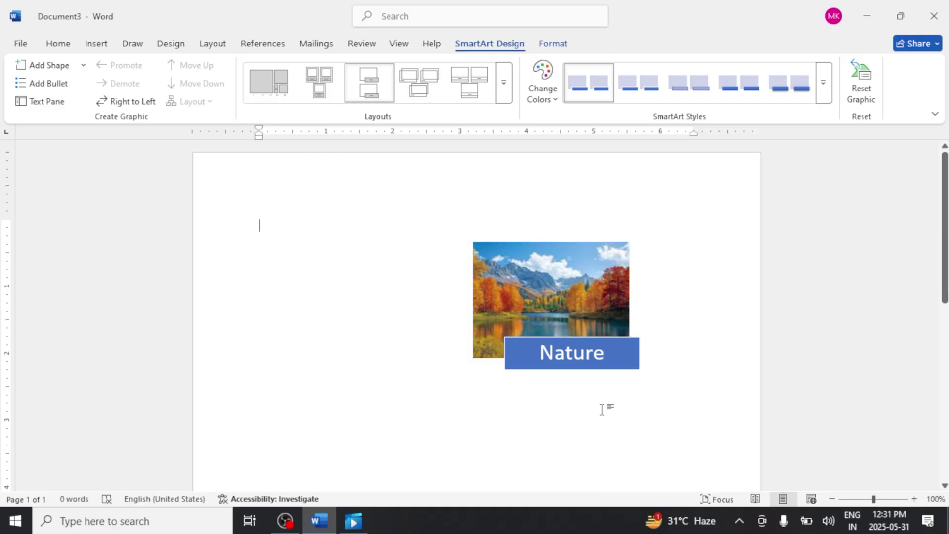
Step: Change the SmartArt graphic to the hierarchy layout that shows a circular picture with its text beside it
left_click(516, 267)
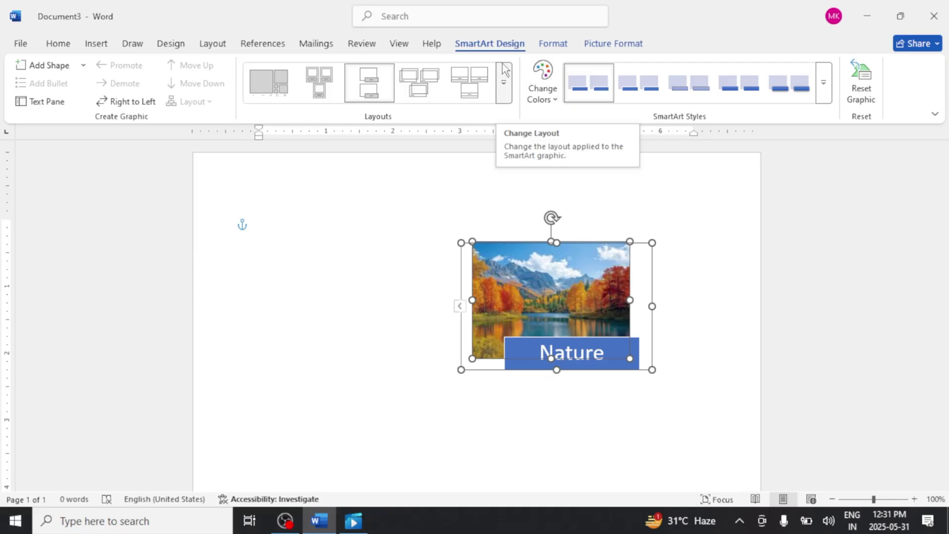
left_click(501, 95)
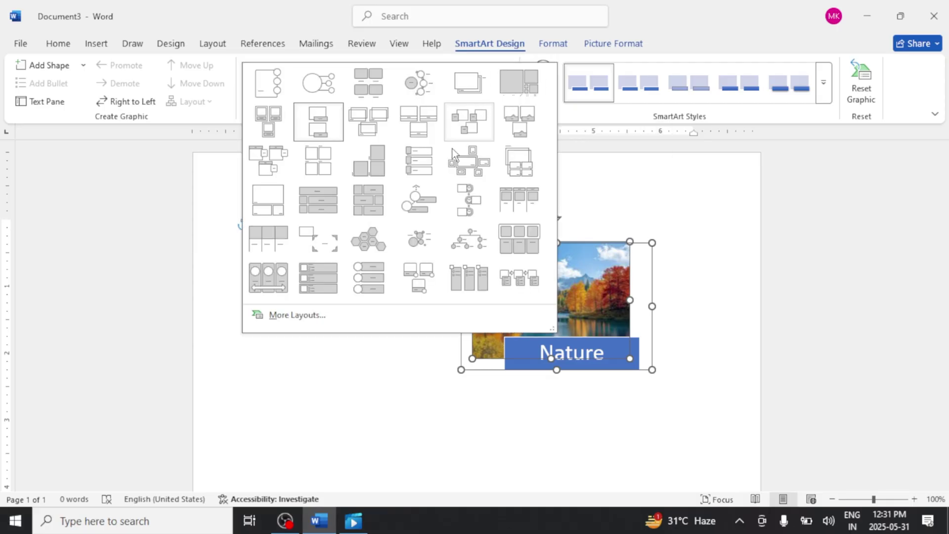
left_click(479, 230)
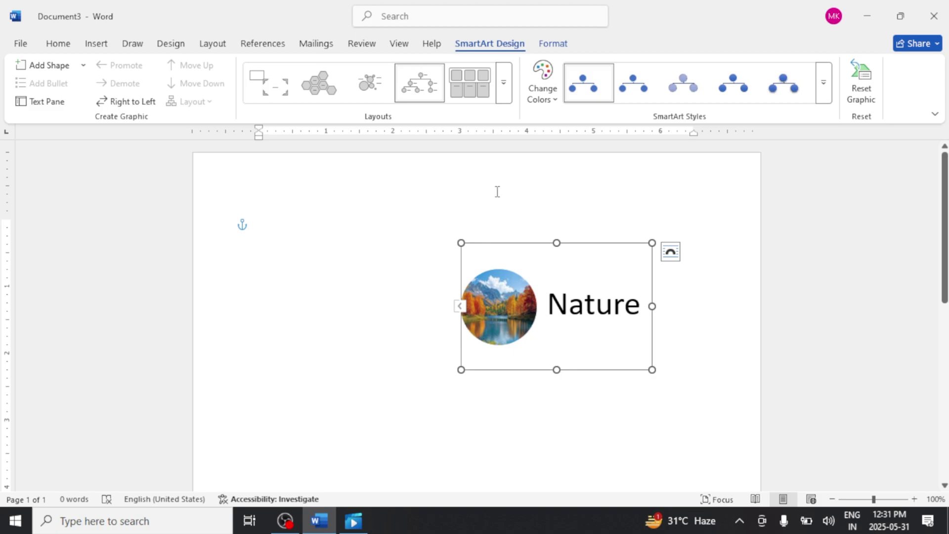
Step: Recolor the SmartArt graphic with the third Colorful variation (orange and yellow) and apply the second style in the second 3-D row
left_click(540, 93)
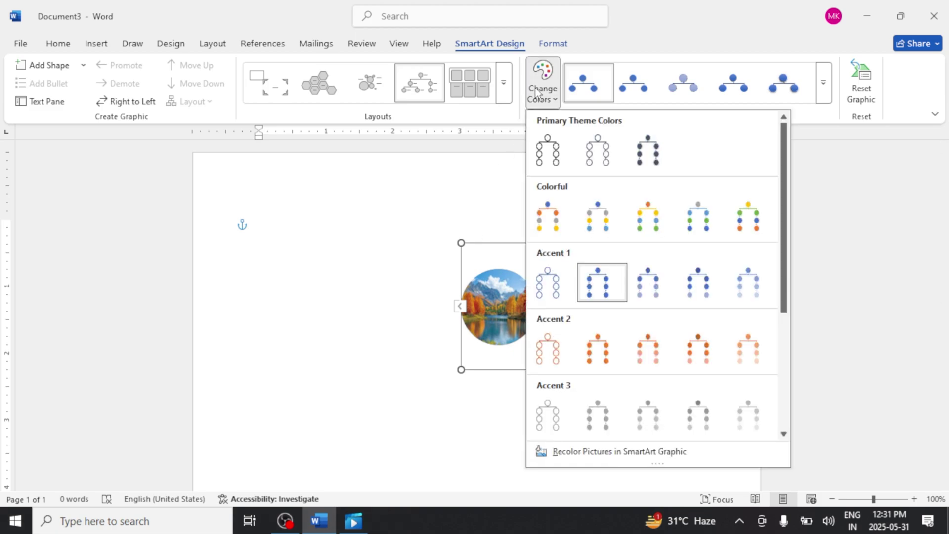
left_click(637, 217)
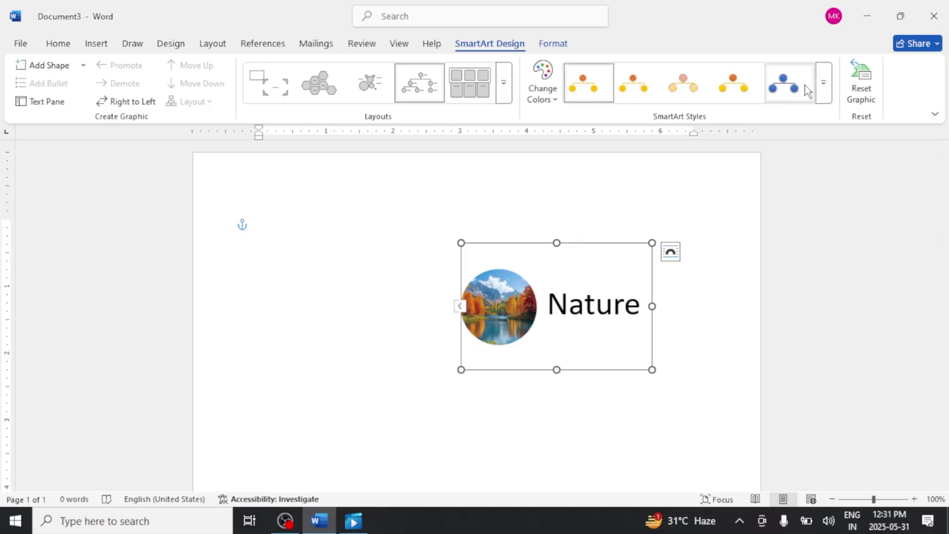
left_click(825, 89)
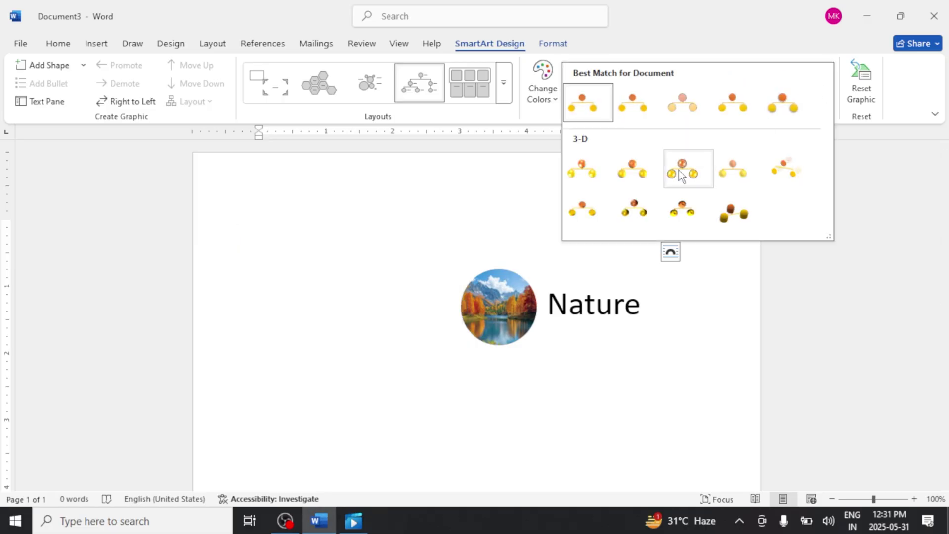
left_click(637, 207)
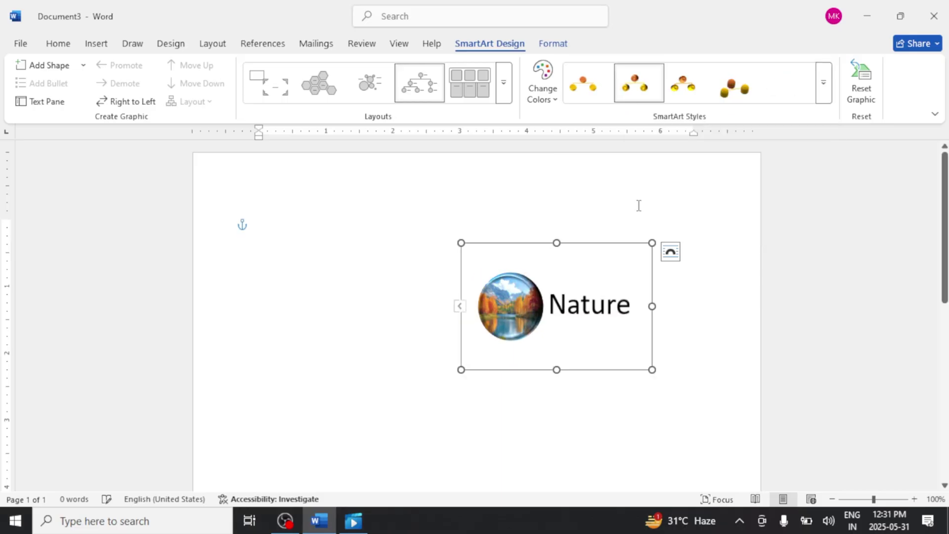